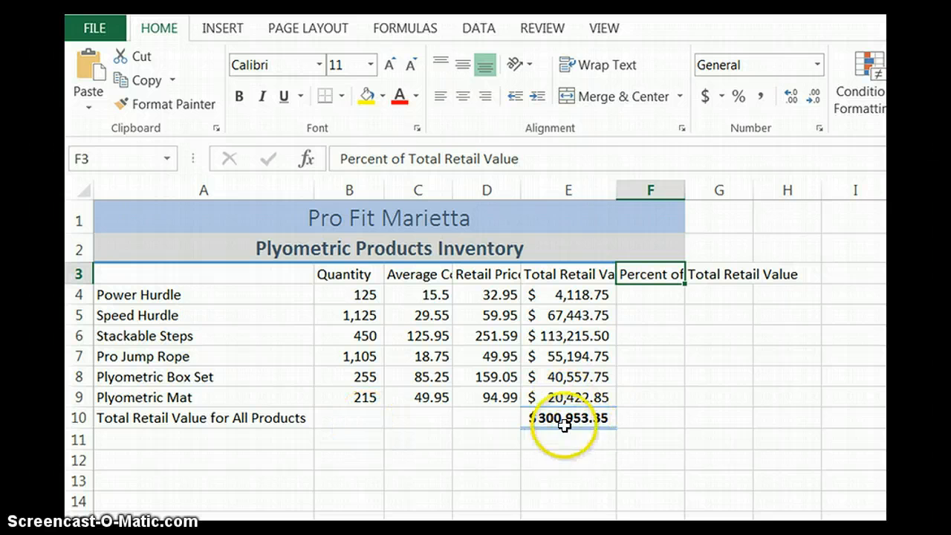
Step: Enter the formula =E4/E10 in F4 and format the cell as a percentage with two decimal places
left_click(648, 296)
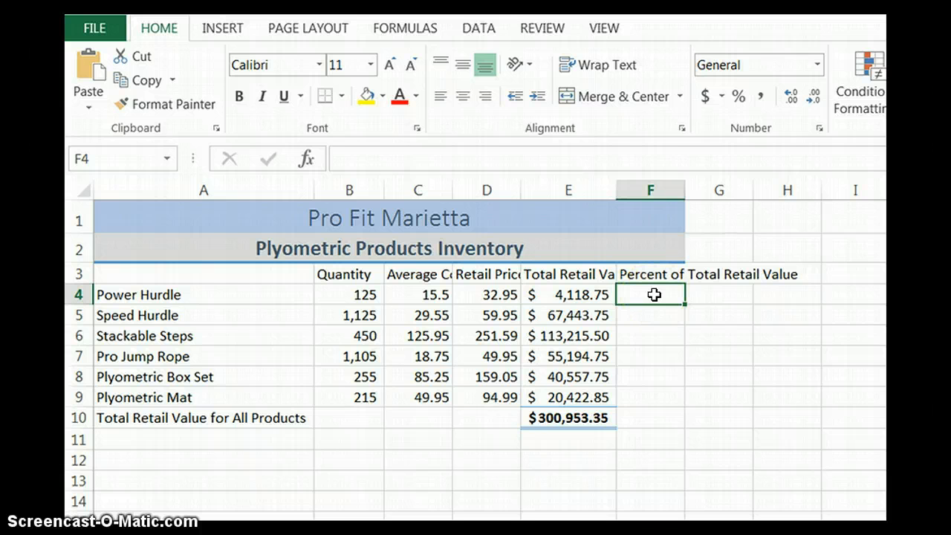
type("=")
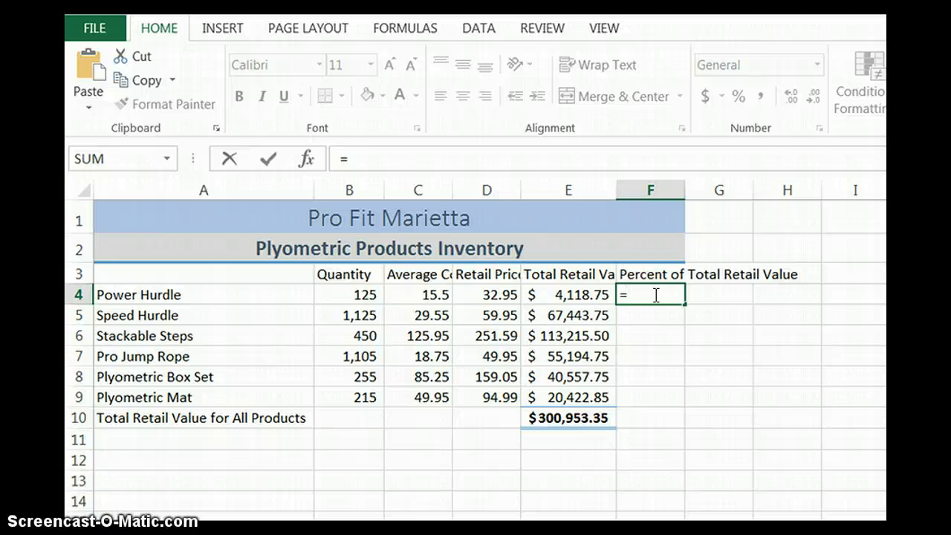
left_click(578, 295)
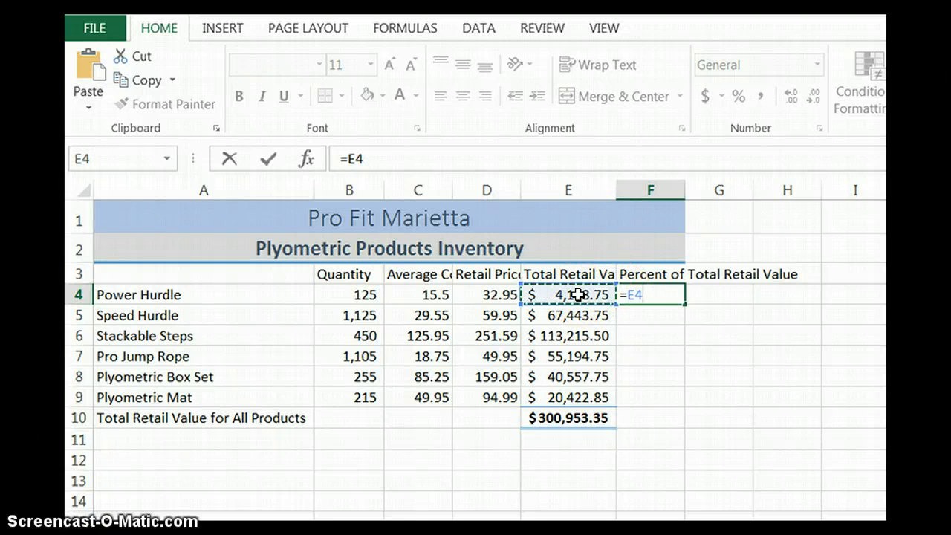
type("/")
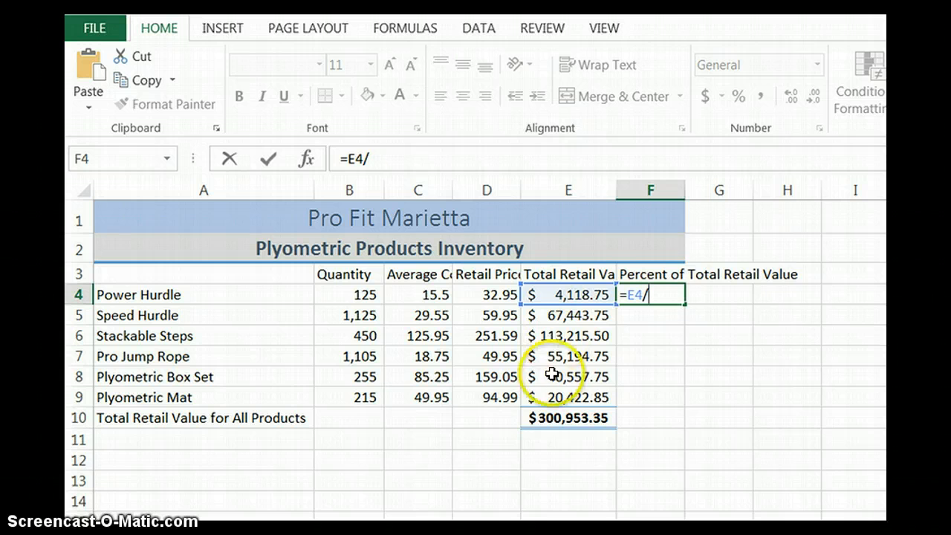
left_click(566, 417)
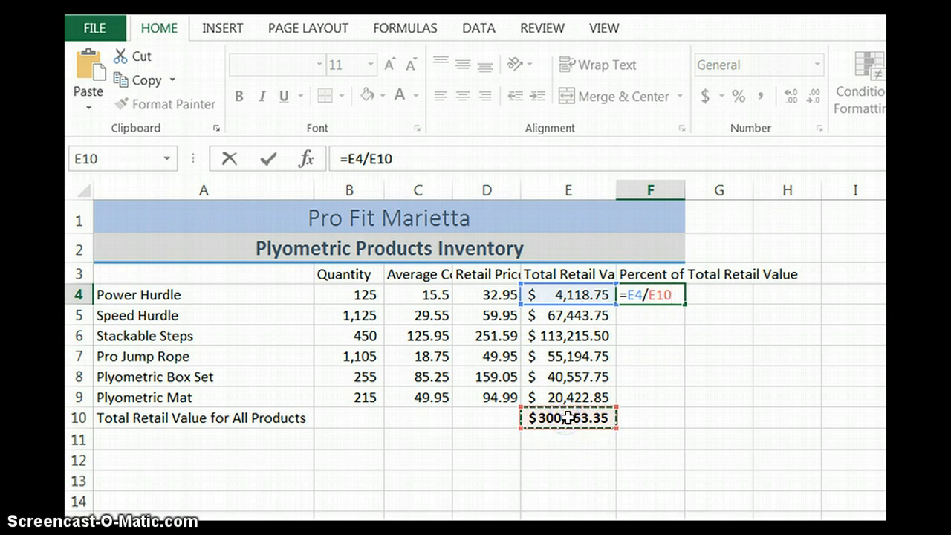
left_click(267, 162)
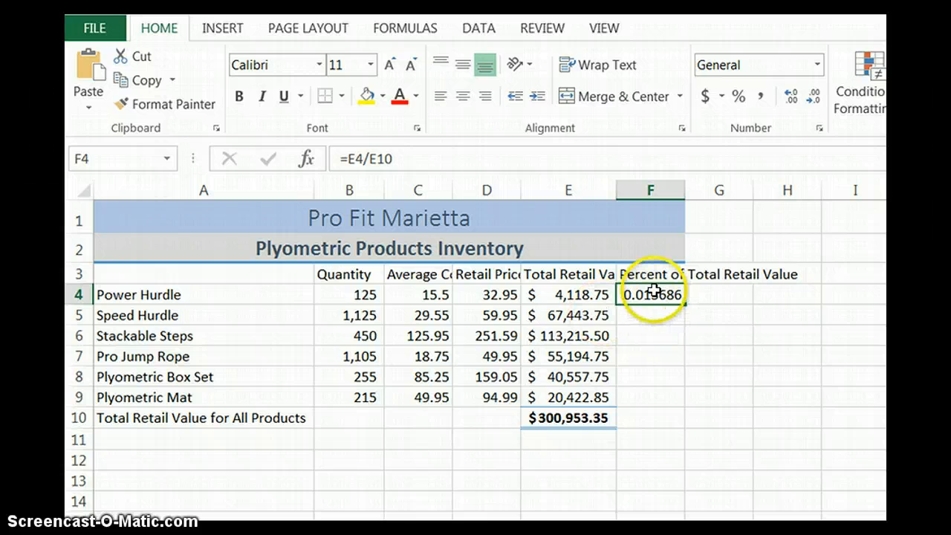
left_click(739, 99)
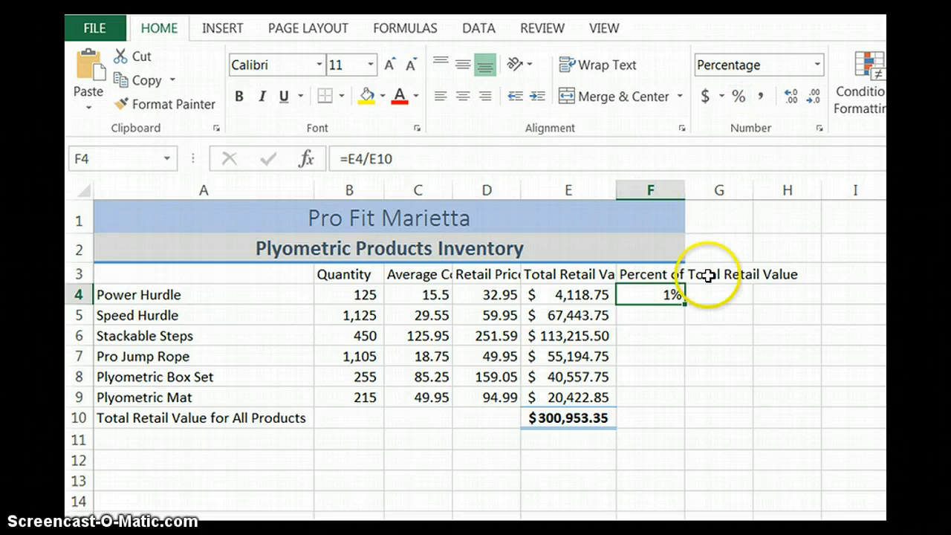
left_click(792, 101)
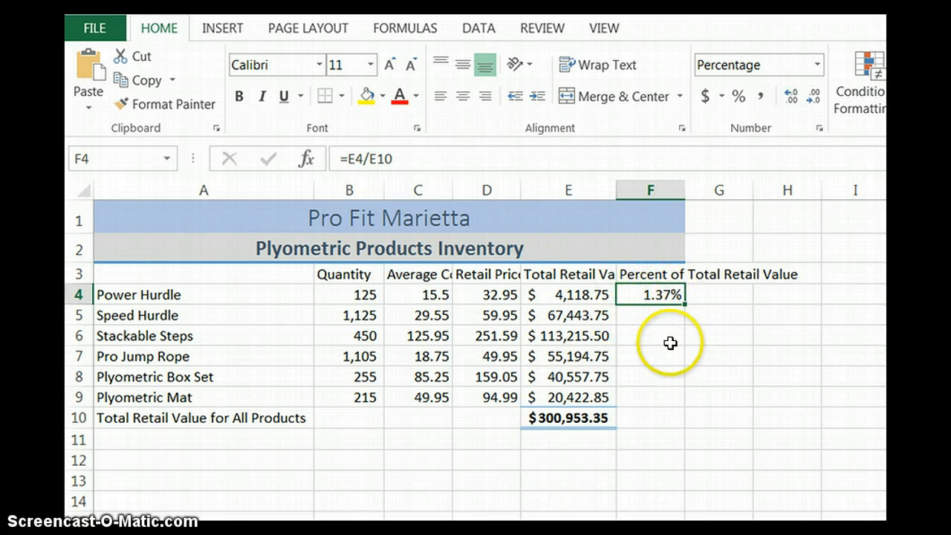
Step: Copy the relative-reference percentage formula from F4 down through F9
left_click(660, 313)
left_click(653, 295)
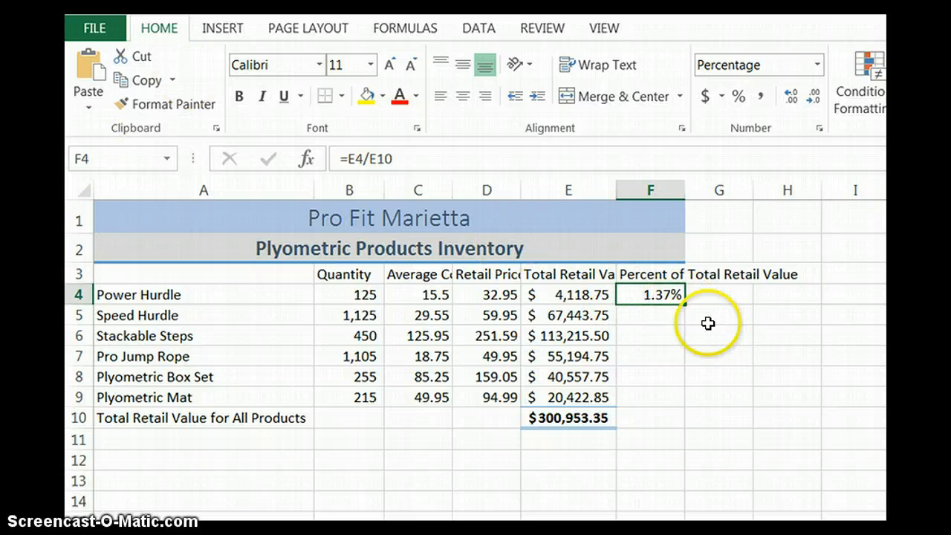
left_click_drag(683, 302, 679, 399)
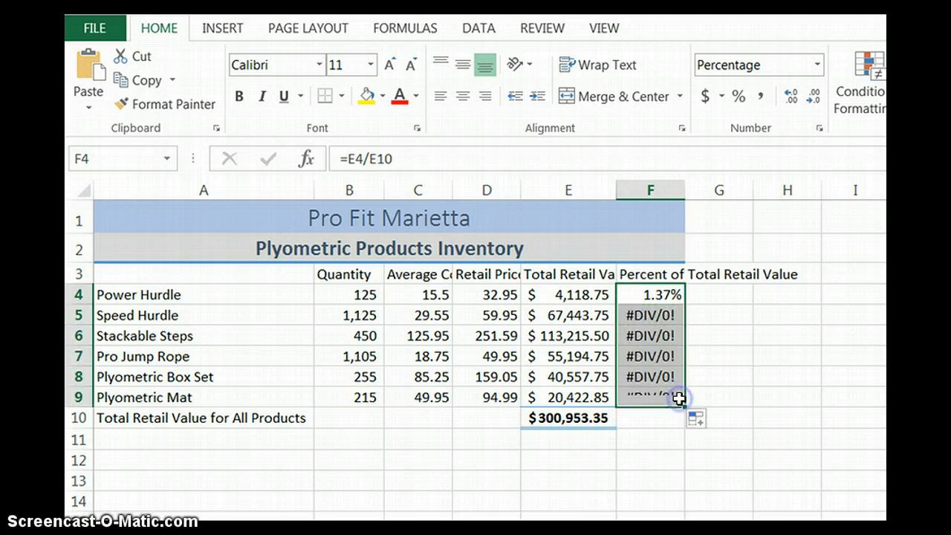
Step: Inspect the copied formula's cell references in F5 and check the total retail value cell E10
left_click(648, 316)
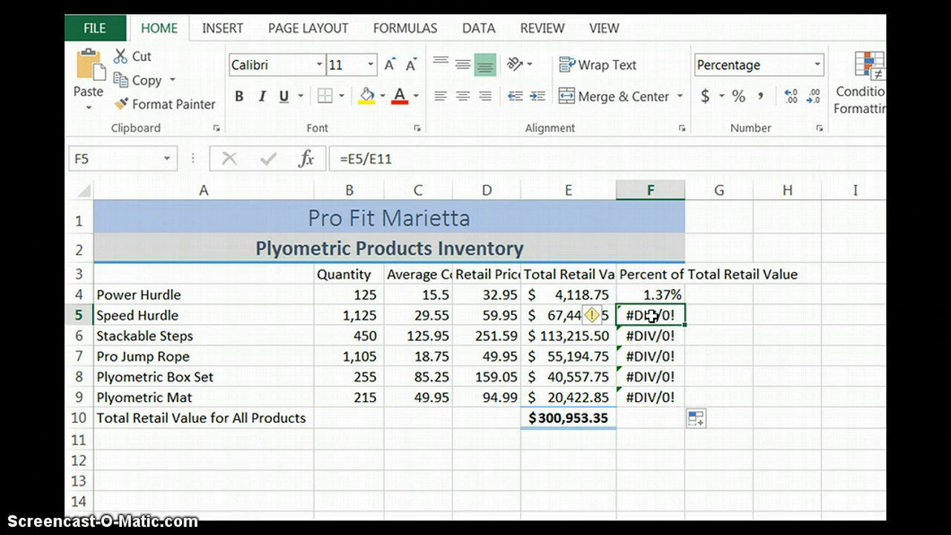
double_click(651, 316)
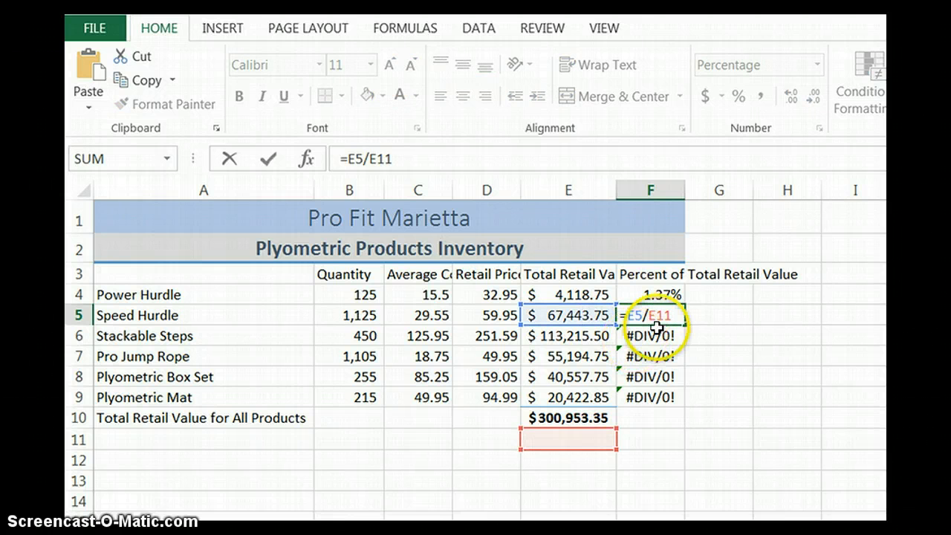
left_click(654, 335)
key("Escape")
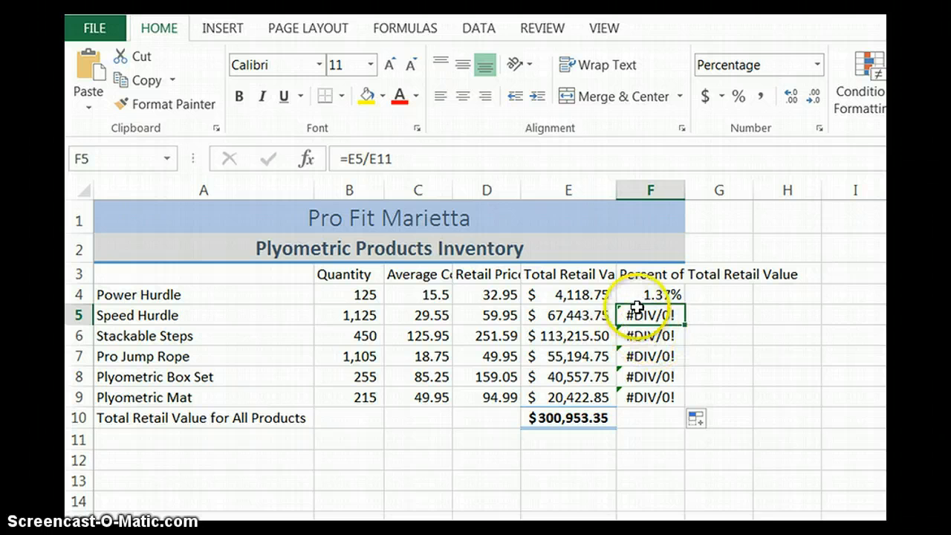
left_click(564, 417)
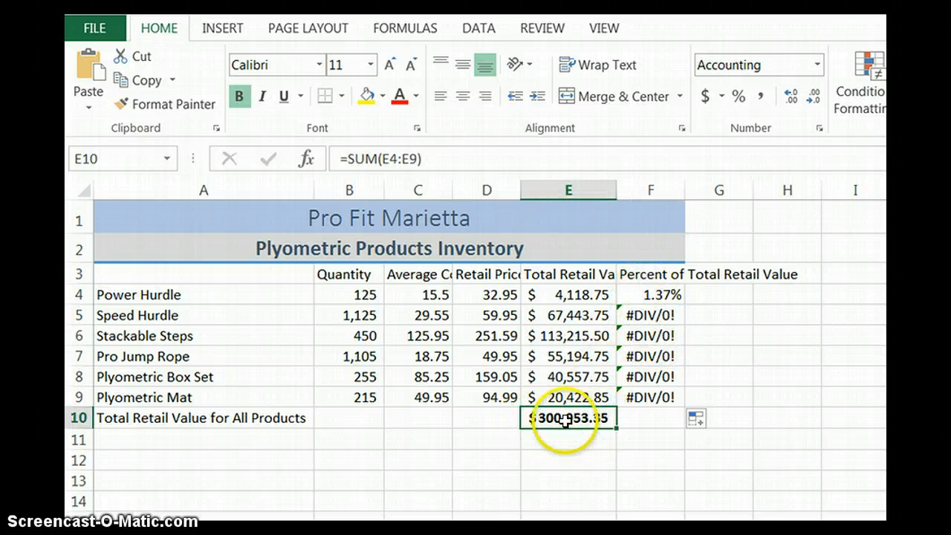
Step: Make the total's reference absolute in F4 so the formula reads =E4/$E$10, and fill it down through F9
left_click(658, 295)
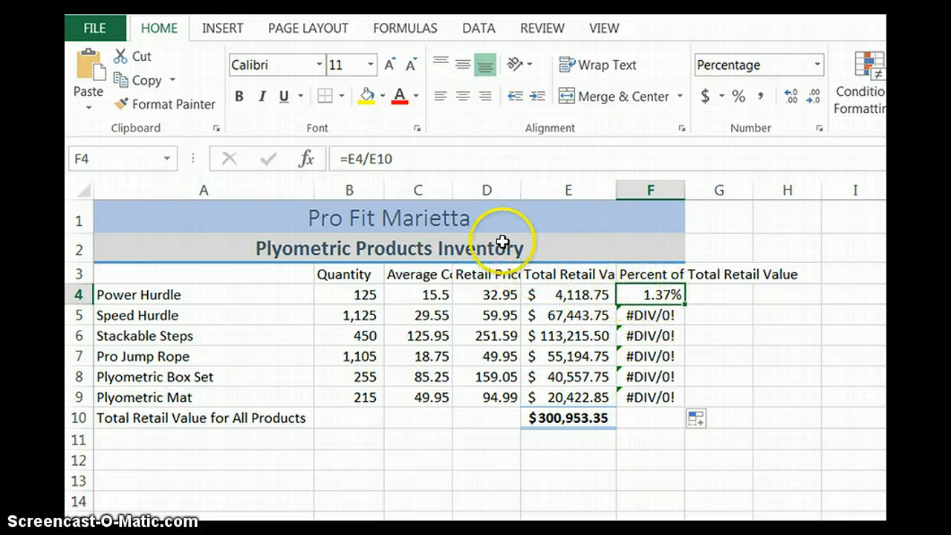
left_click(403, 159)
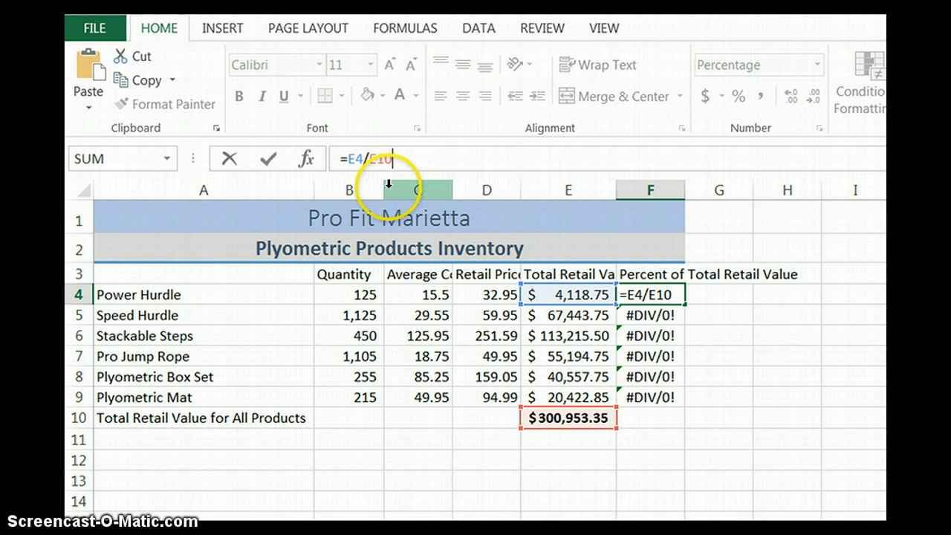
left_click(369, 158)
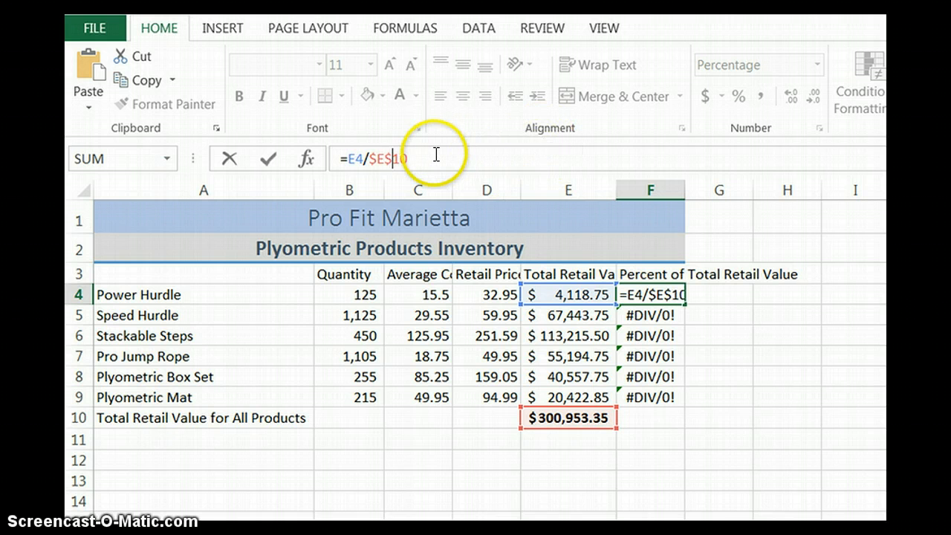
left_click_drag(368, 158, 392, 158)
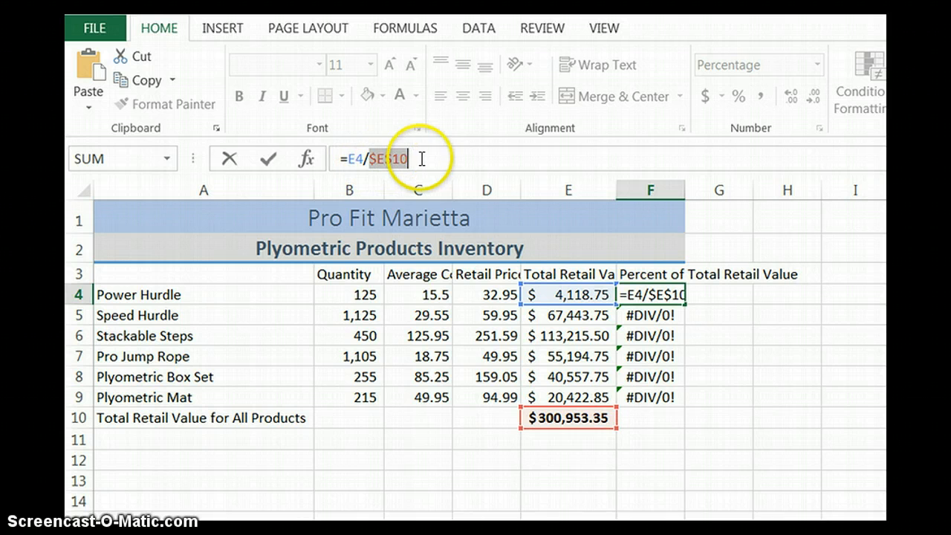
left_click(419, 158)
left_click(267, 158)
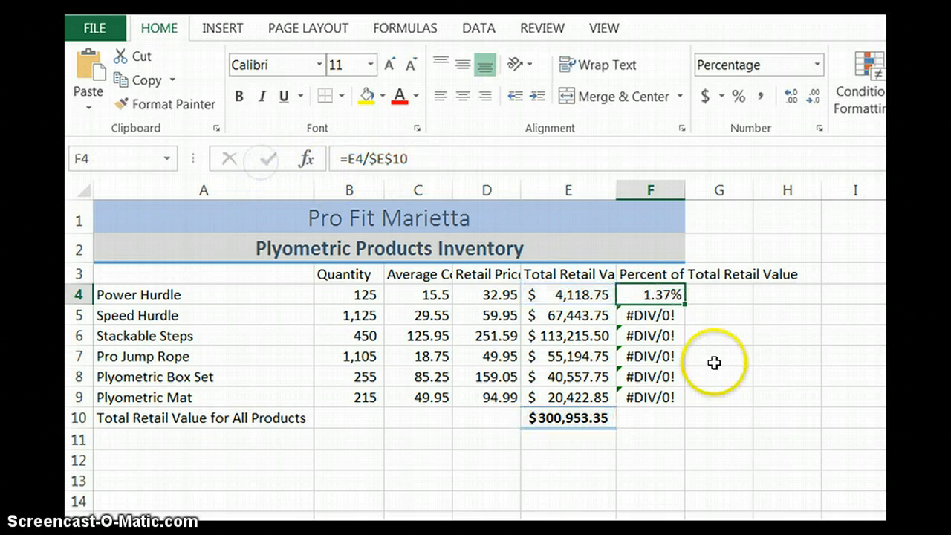
left_click_drag(685, 305, 674, 399)
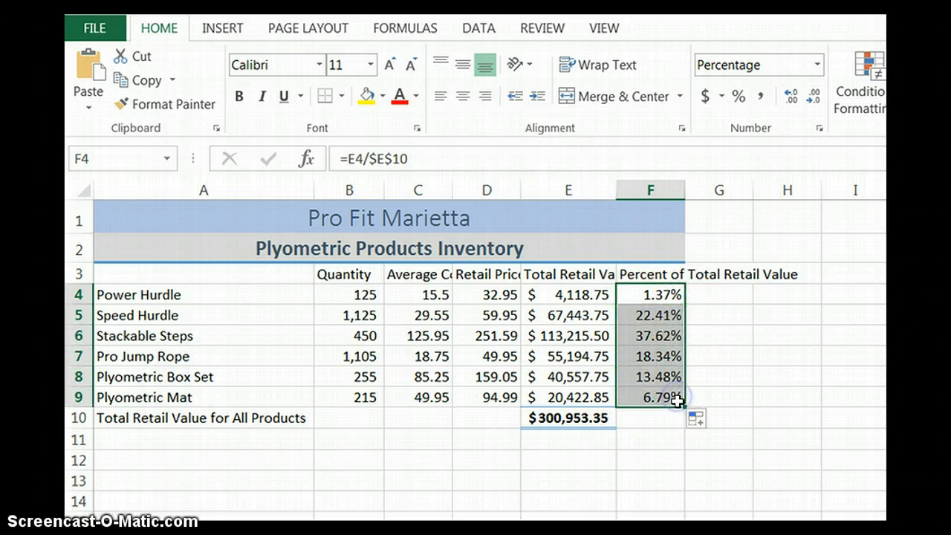
Step: Examine the copied formulas in F7 and F8 to check their cell references
double_click(643, 356)
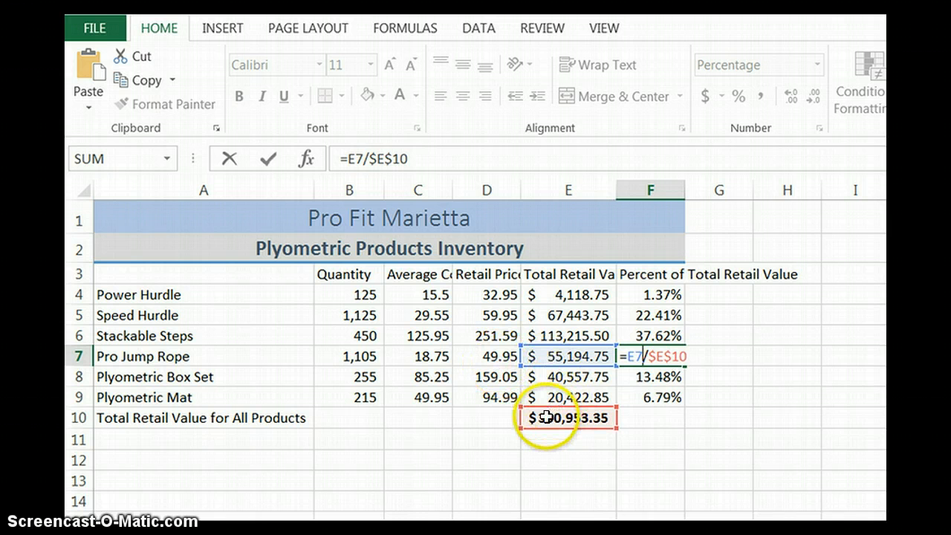
double_click(660, 377)
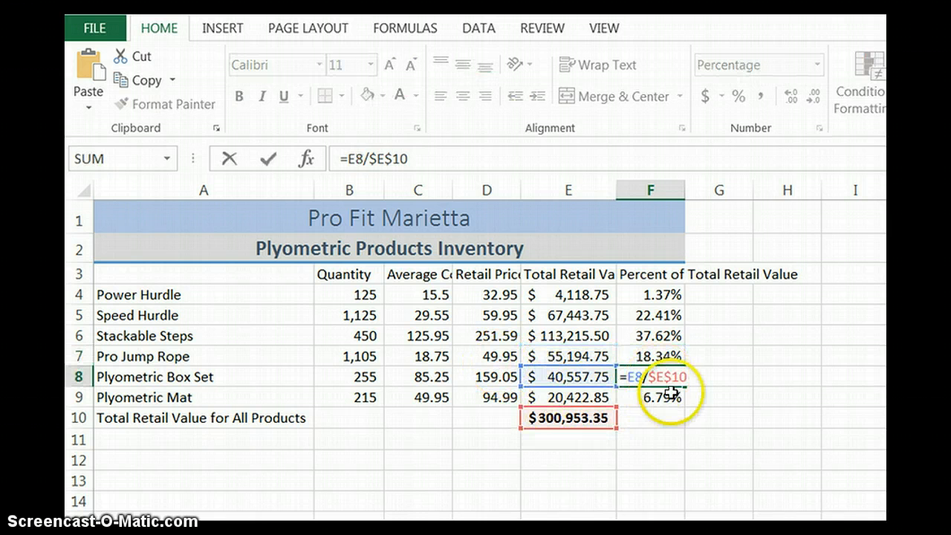
key("ctrl+Return")
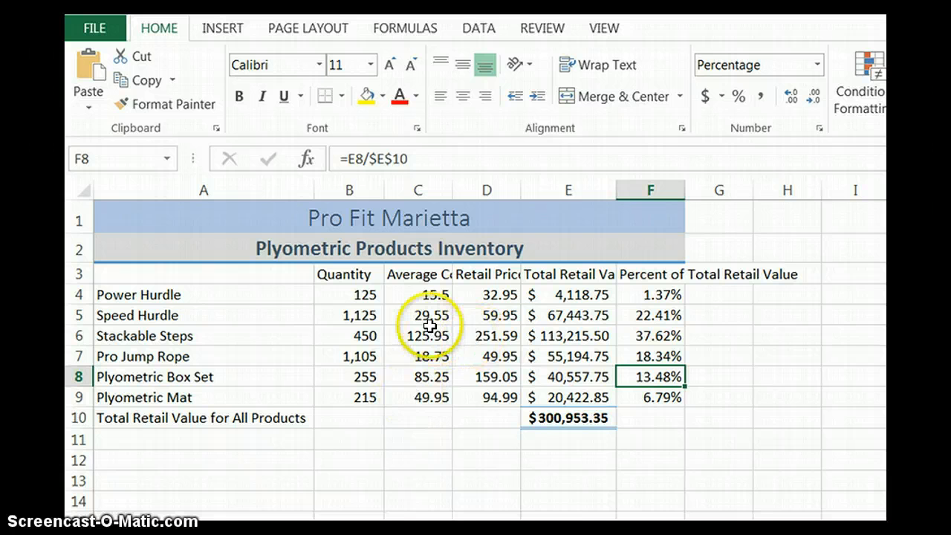
Step: Set the Speed Hurdle quantity to 550 and check the total retail value in E10
left_click(363, 315)
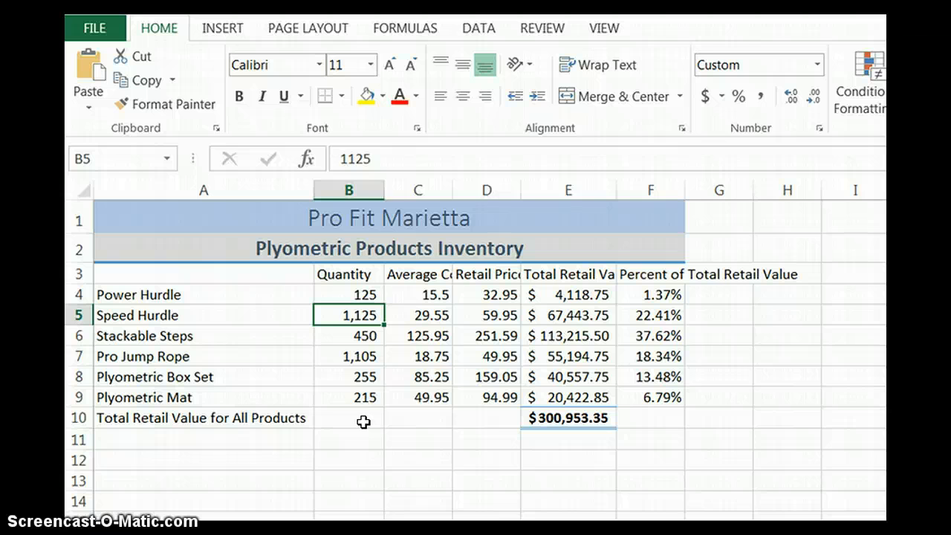
type("550")
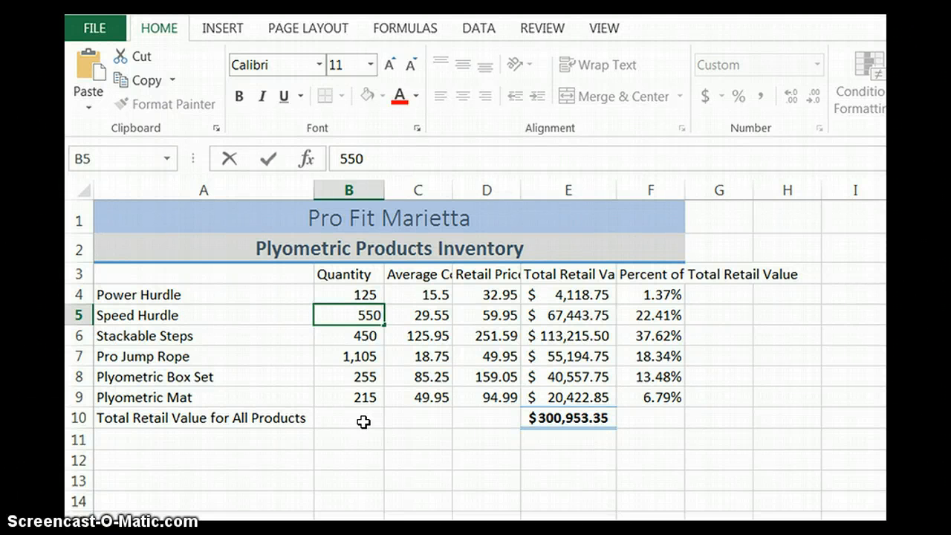
key("Return")
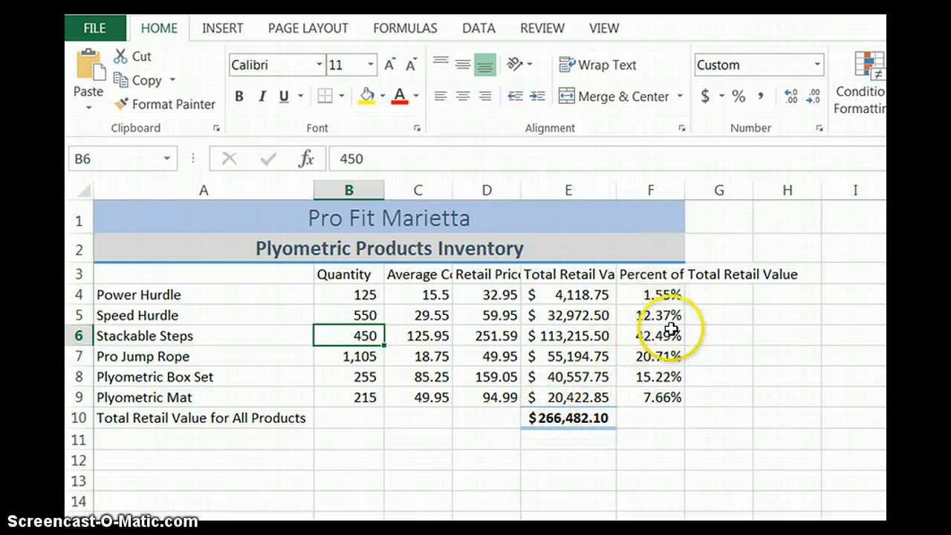
left_click(566, 417)
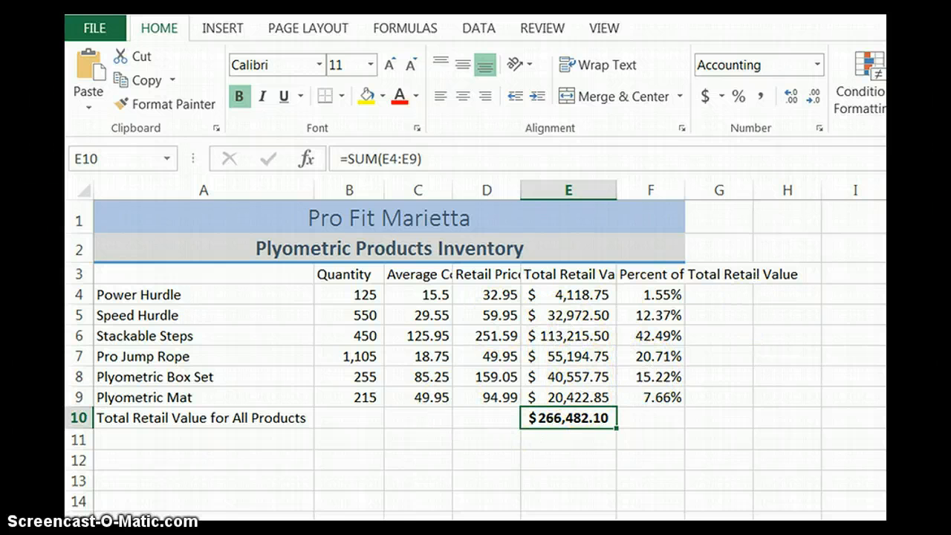
Step: Set the Plyometric Box Set quantity to 275
left_click(366, 375)
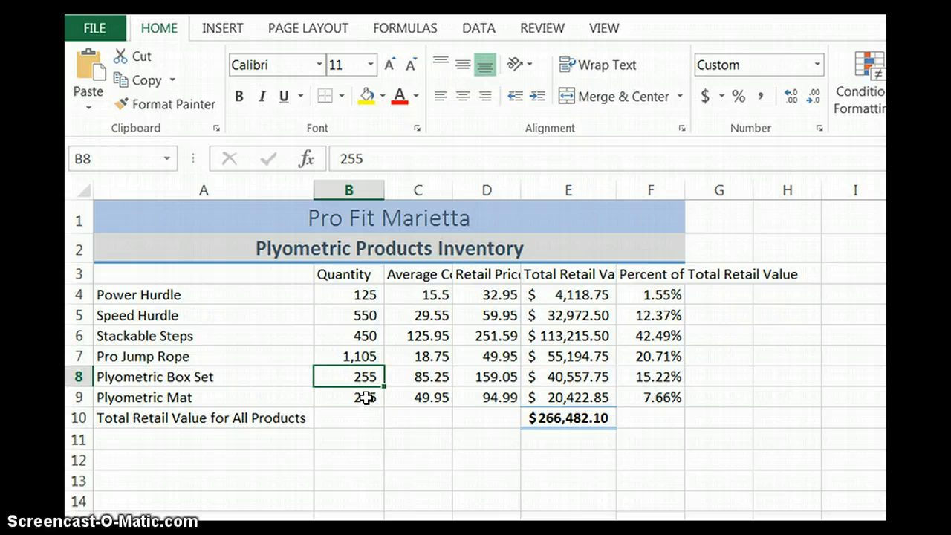
double_click(369, 377)
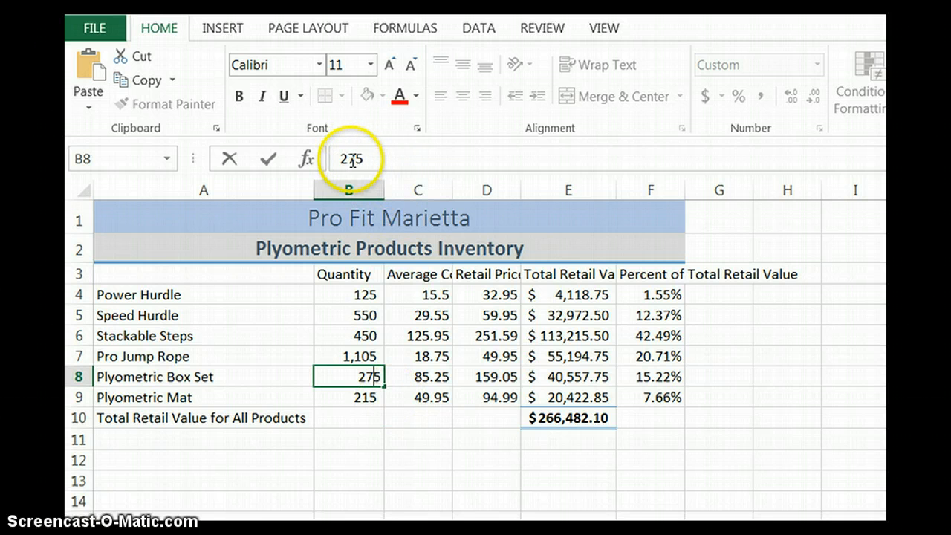
key("Return")
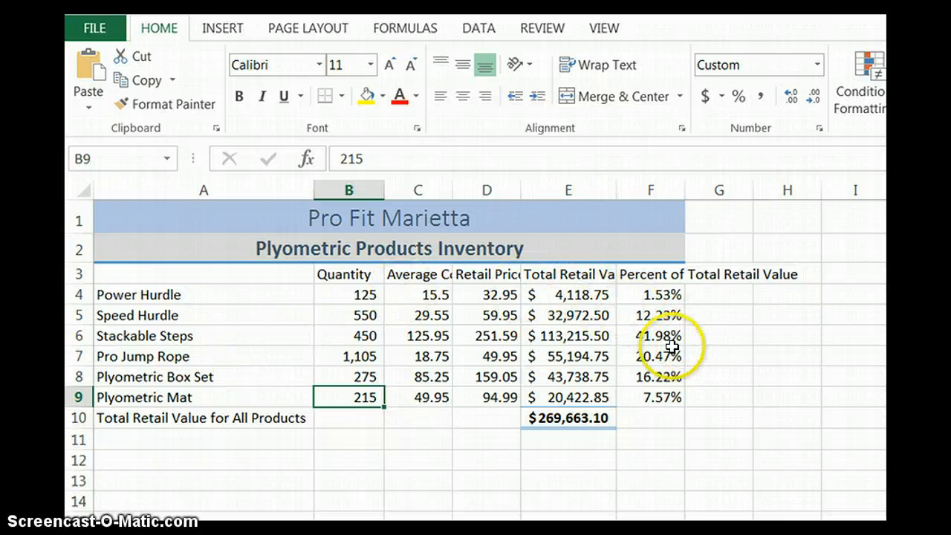
Step: Insert a blank row above the column headings in row 3
left_click(77, 272)
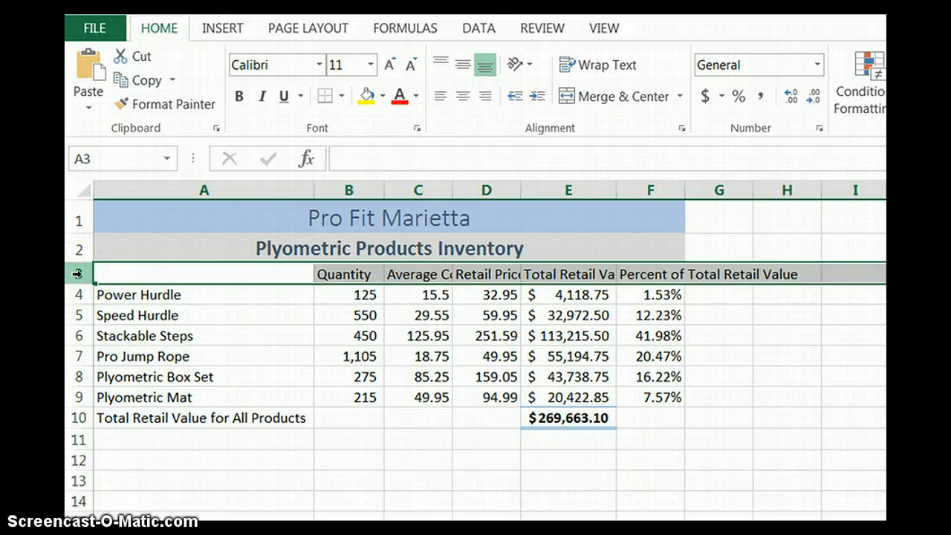
right_click(80, 276)
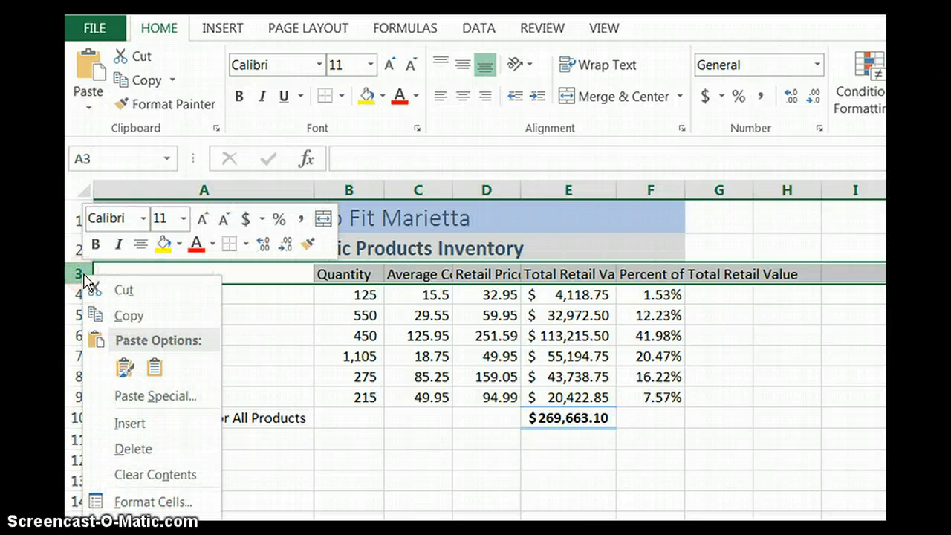
left_click(131, 425)
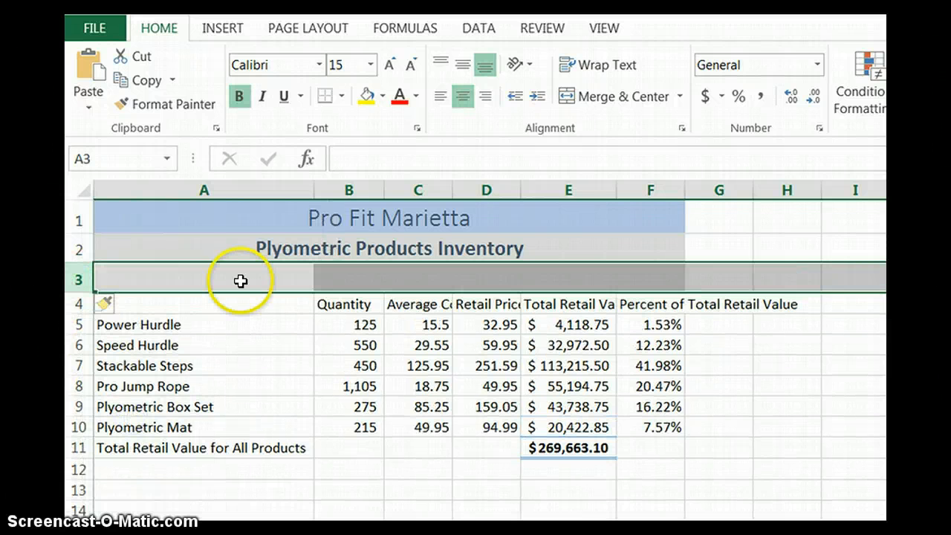
left_click(250, 280)
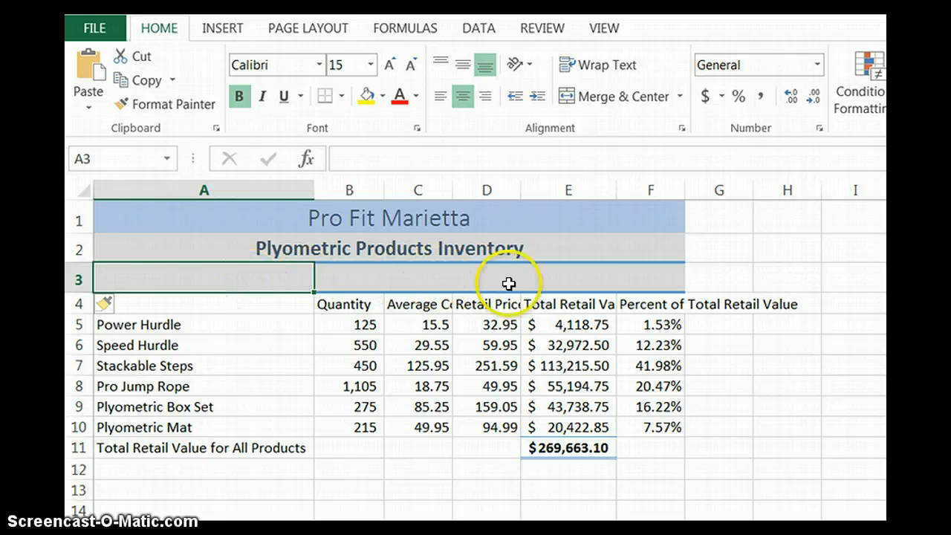
left_click(641, 278)
left_click(721, 278)
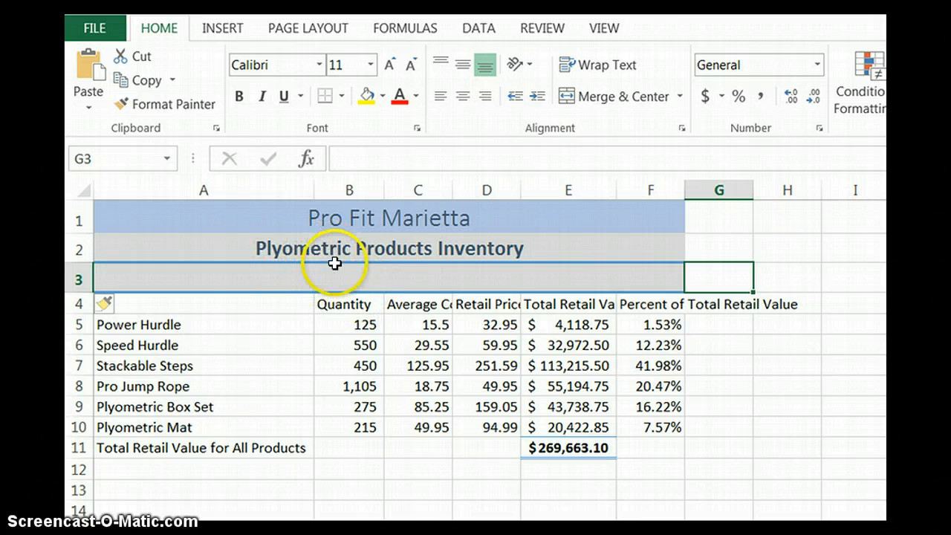
Step: Merge and center A3:F3 and format it with a light gold fill and bold 13-point text
left_click(336, 276)
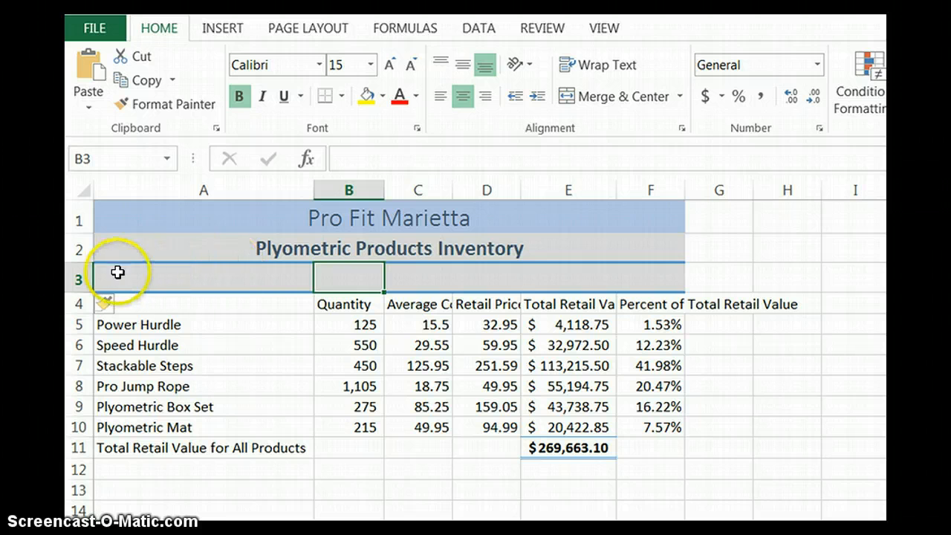
left_click(300, 285)
left_click_drag(300, 285, 632, 288)
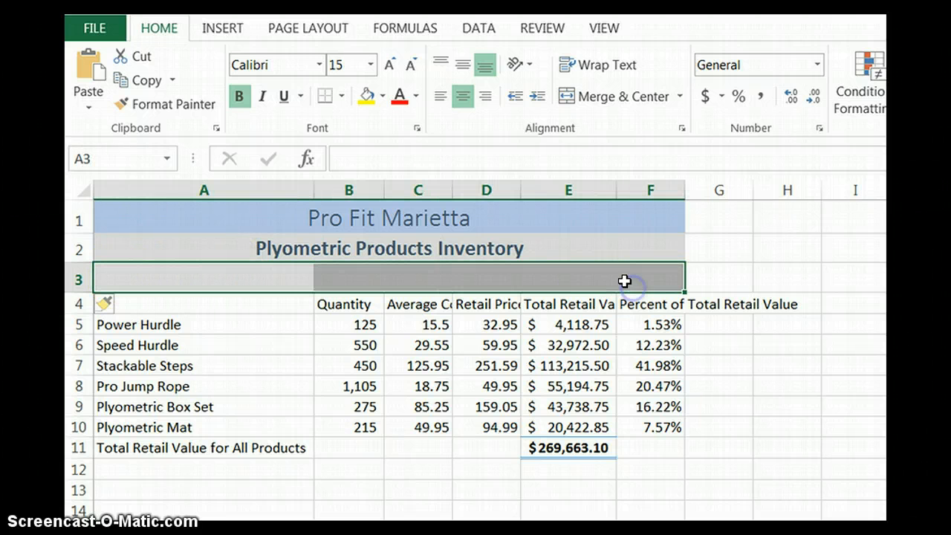
left_click(608, 96)
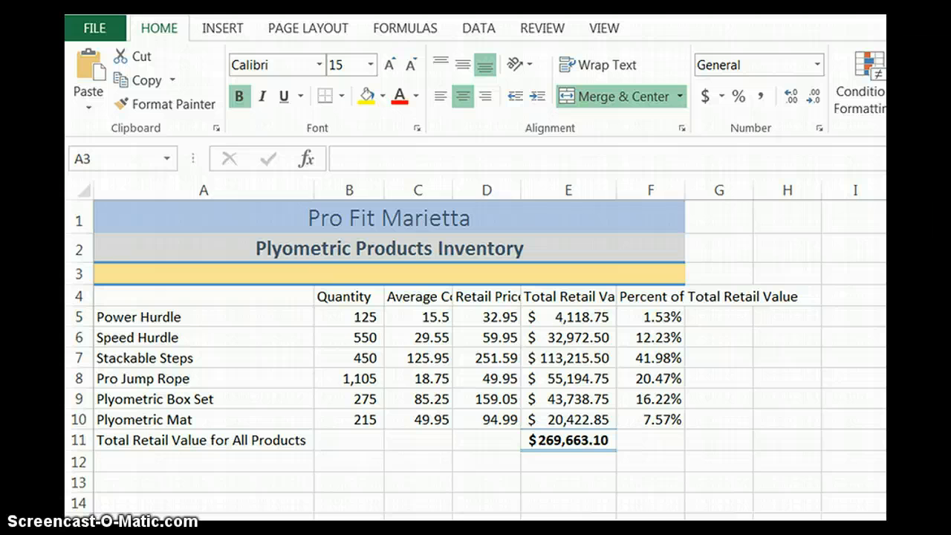
left_click(390, 274)
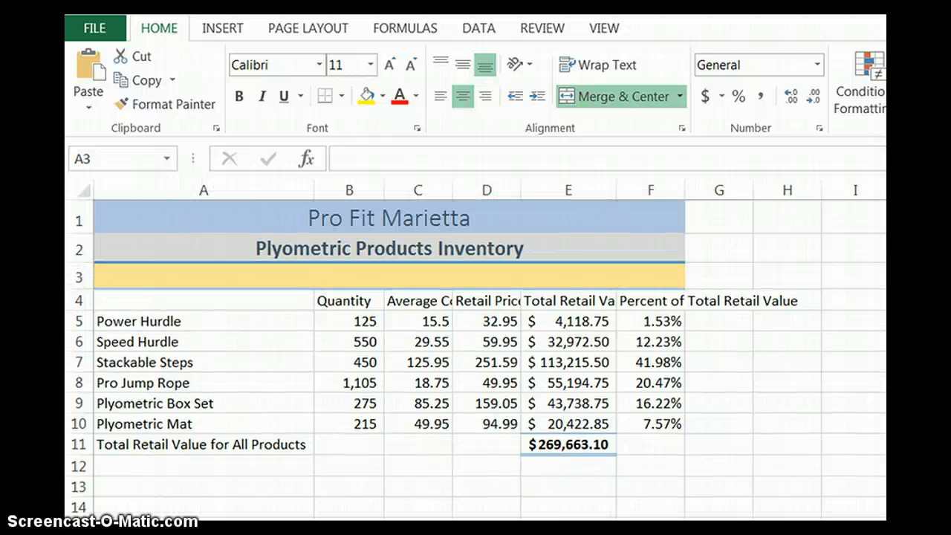
Step: Enter "As of January 17th" in the merged row 3 below the inventory subtitle
left_click(565, 271)
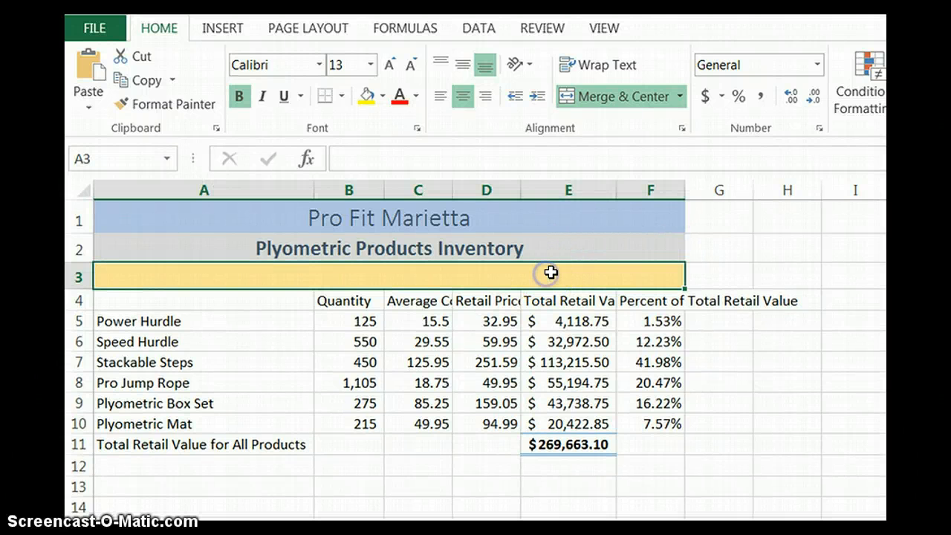
type("As of Januar")
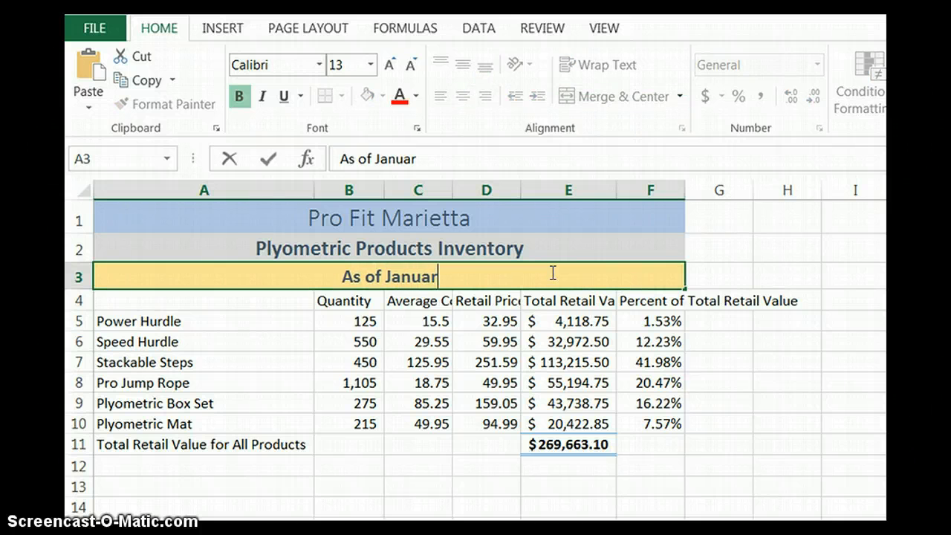
type("y 17th")
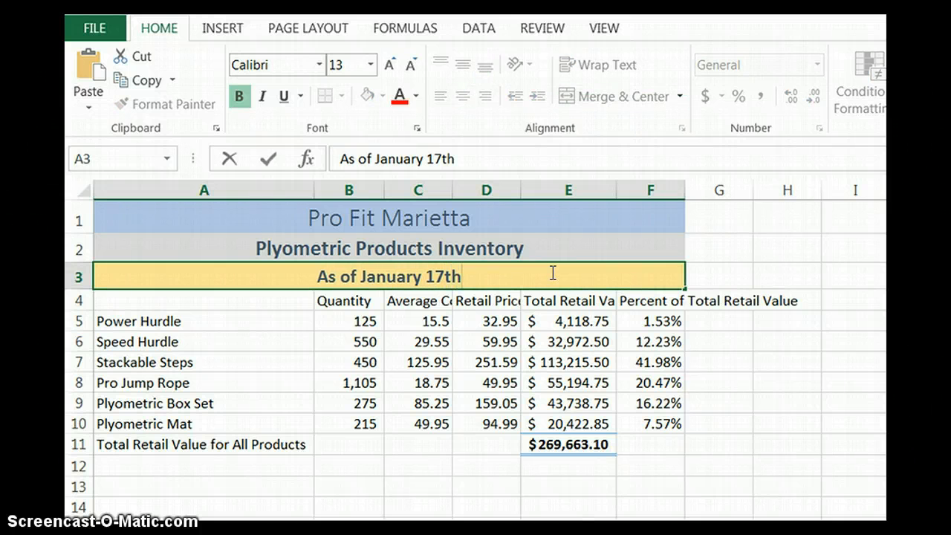
key("Return")
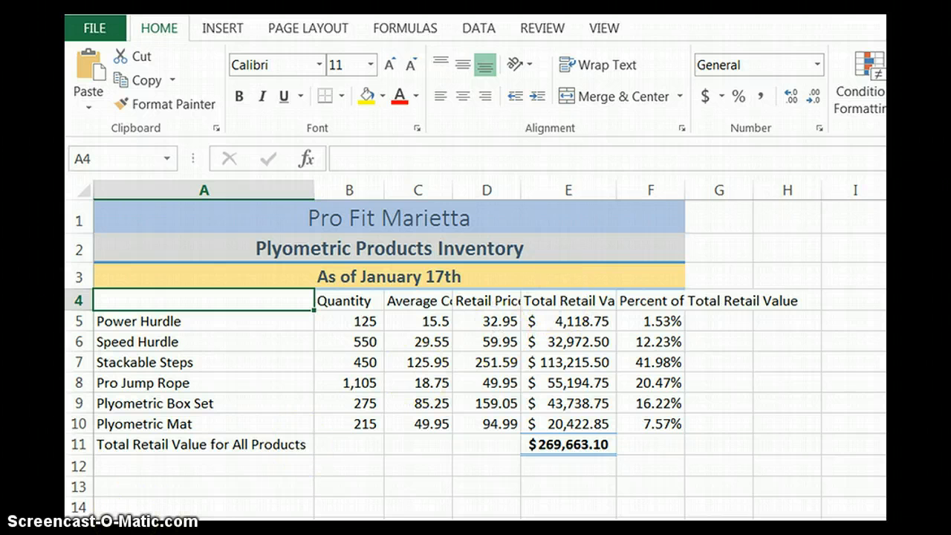
Step: Insert a new column before Quantity and give it the heading "Warehouse Location" in B4
left_click(78, 276)
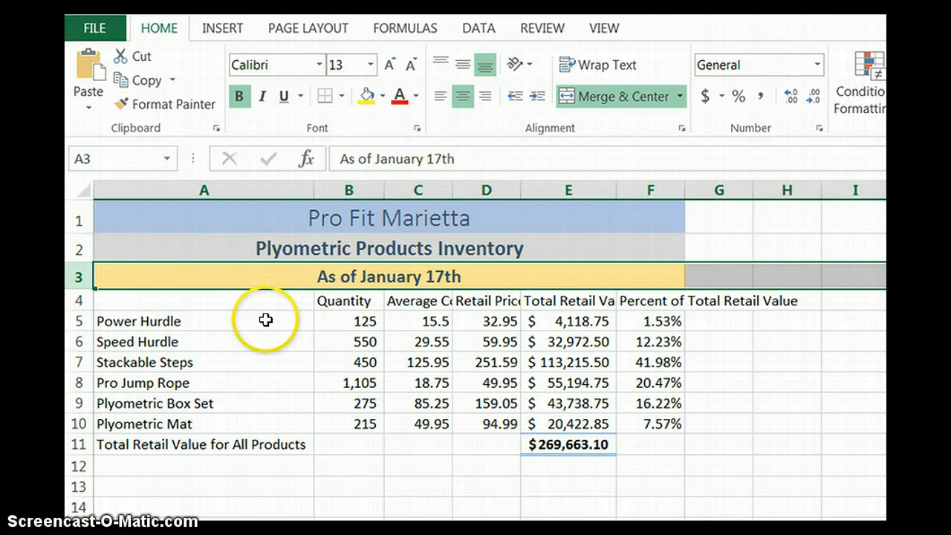
left_click(347, 191)
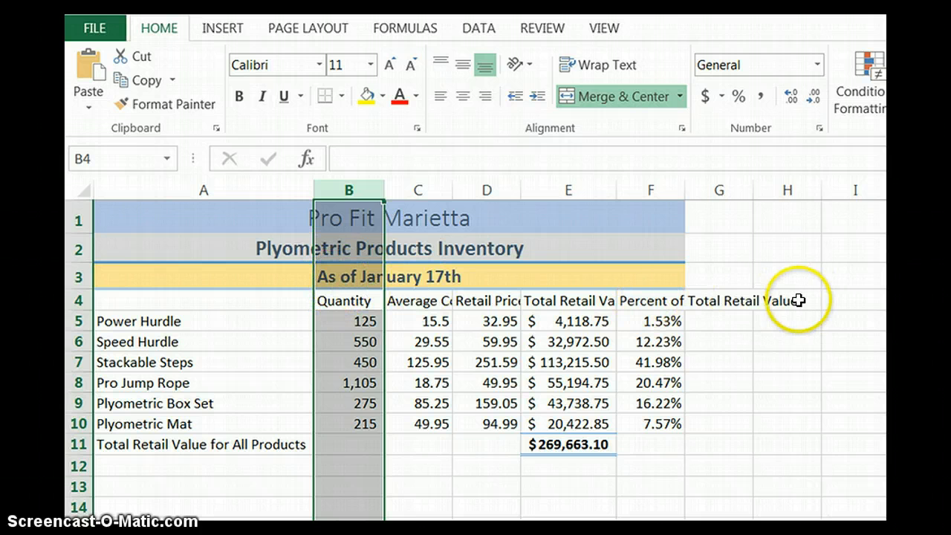
right_click(349, 189)
left_click(399, 342)
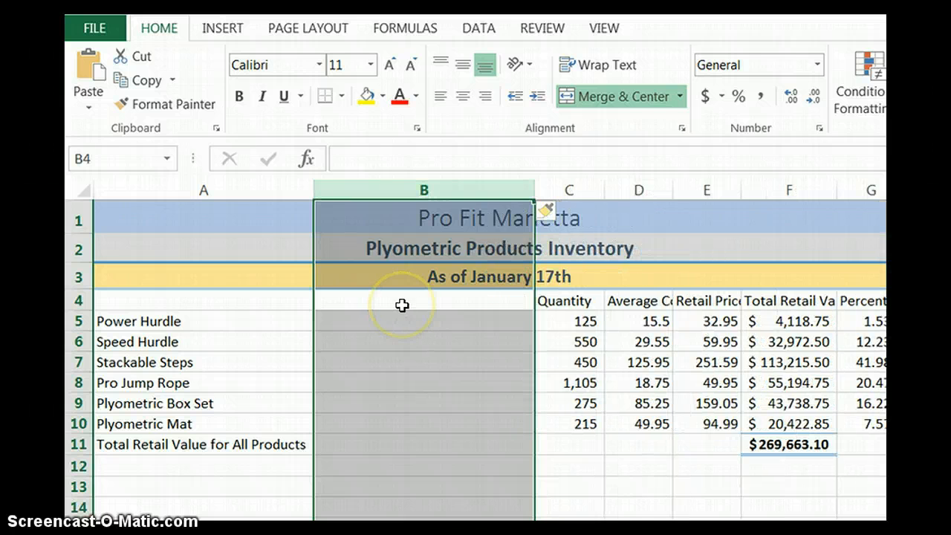
left_click(401, 306)
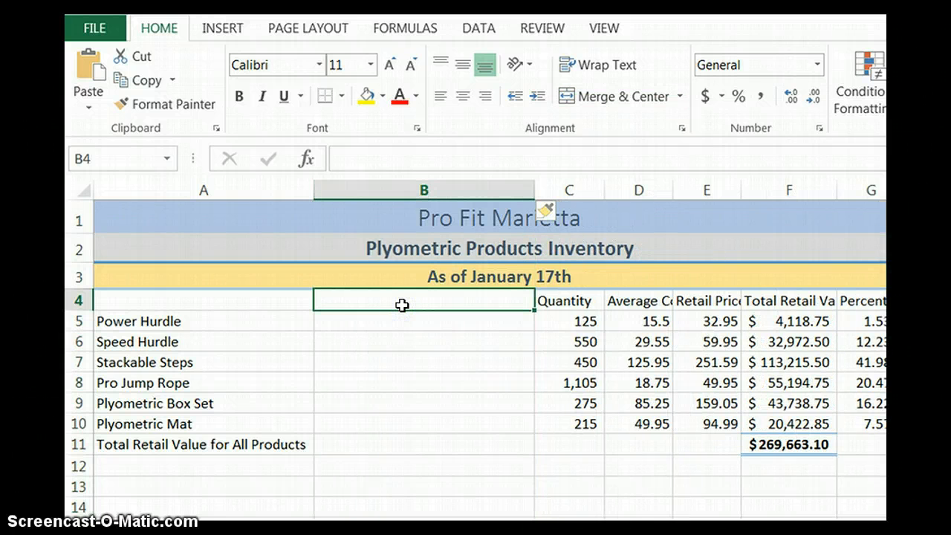
type("Warehouse Location")
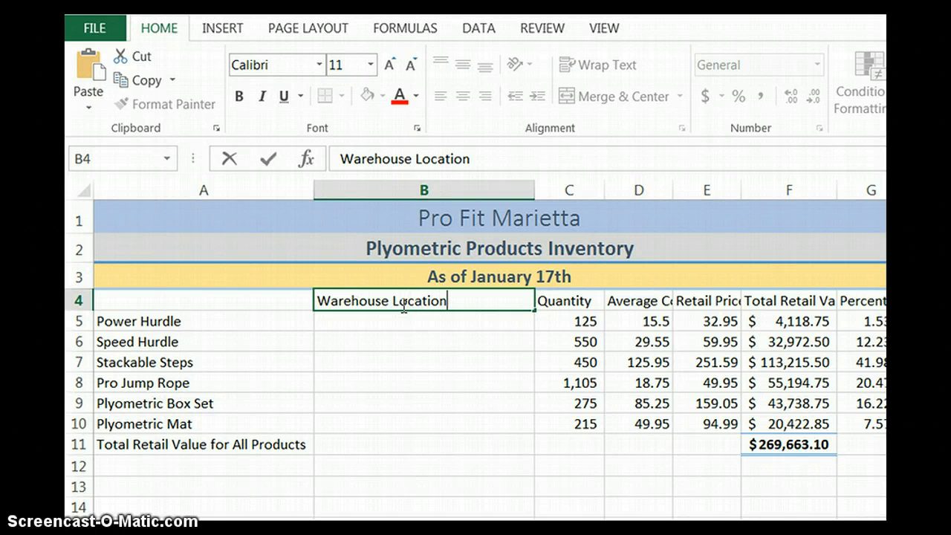
key("Return")
Step: Enter Atlanta as the warehouse location for Power Hurdle, Speed Hurdle and Plyometric Mat
type("Atlanta")
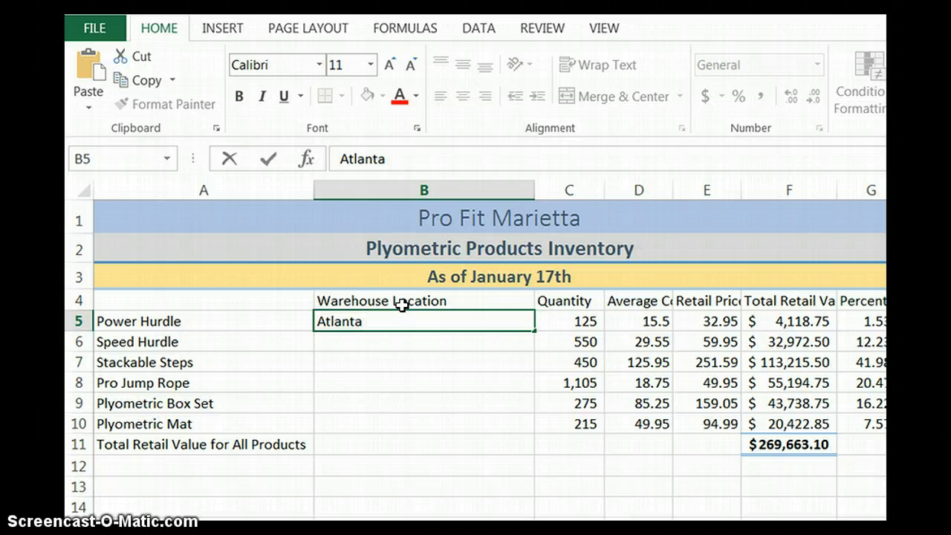
key("Return")
type("Atlanta")
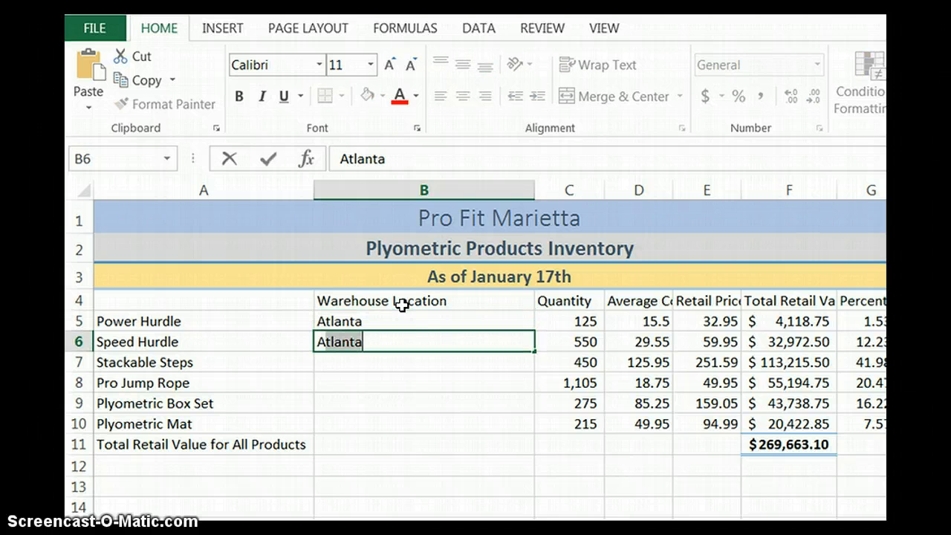
key("Return")
key("Return")
key("Return")
key("Return")
type("Atlanta")
key("Return")
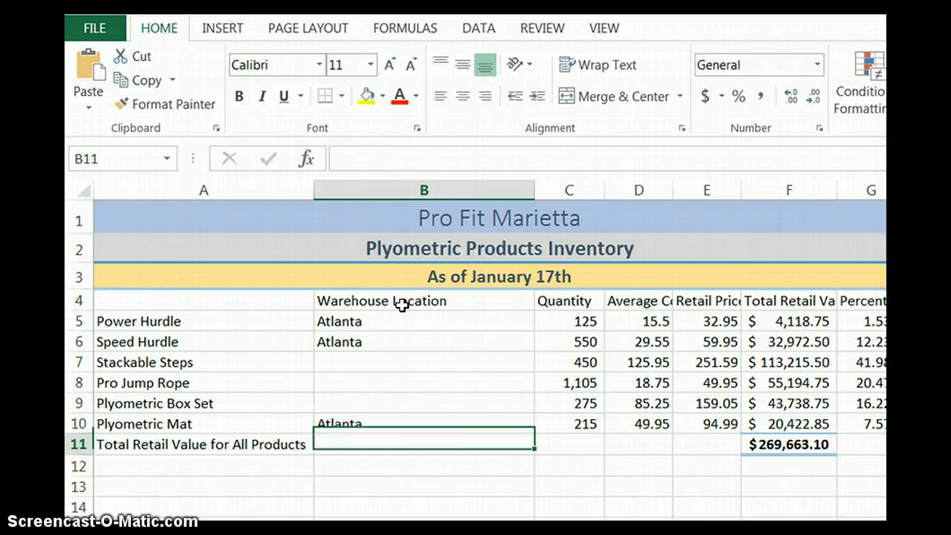
Step: Enter Marietta as the warehouse location for Stackable Steps, Pro Jump Rope and Plyometric Box Set
left_click(402, 364)
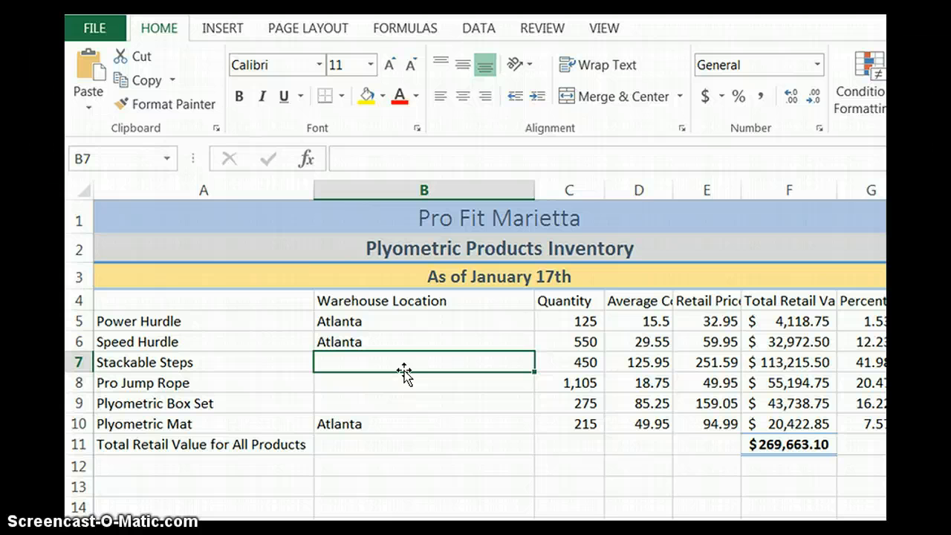
type("Marietta")
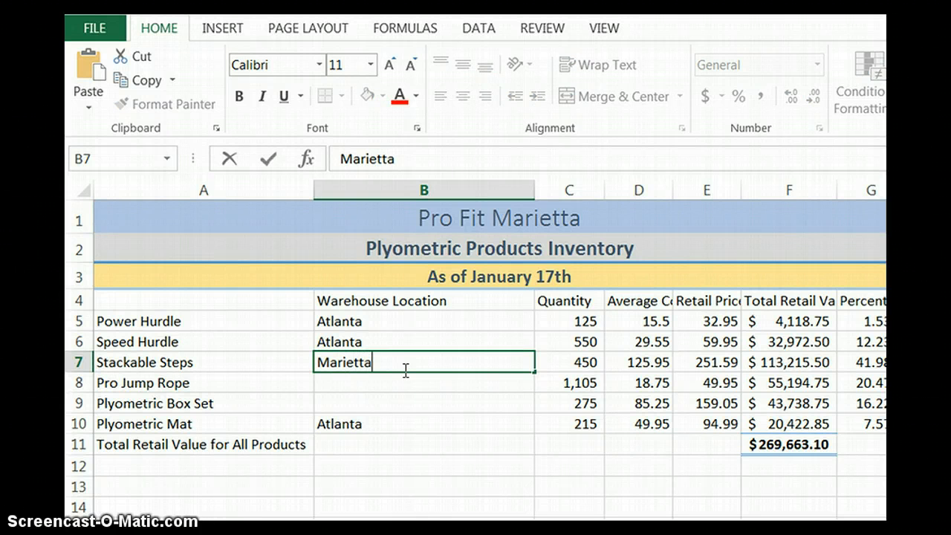
key("Return")
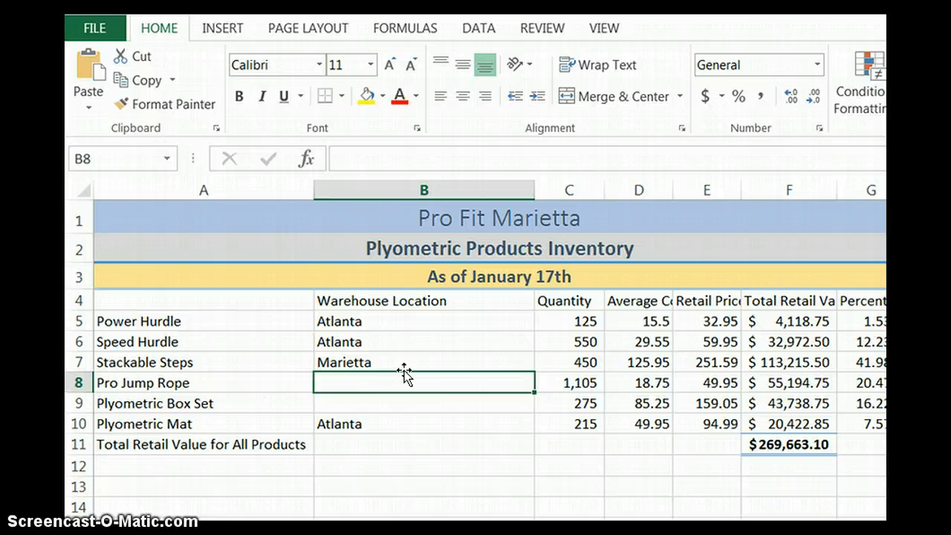
type("M")
key("Return")
type("Marietta")
key("Return")
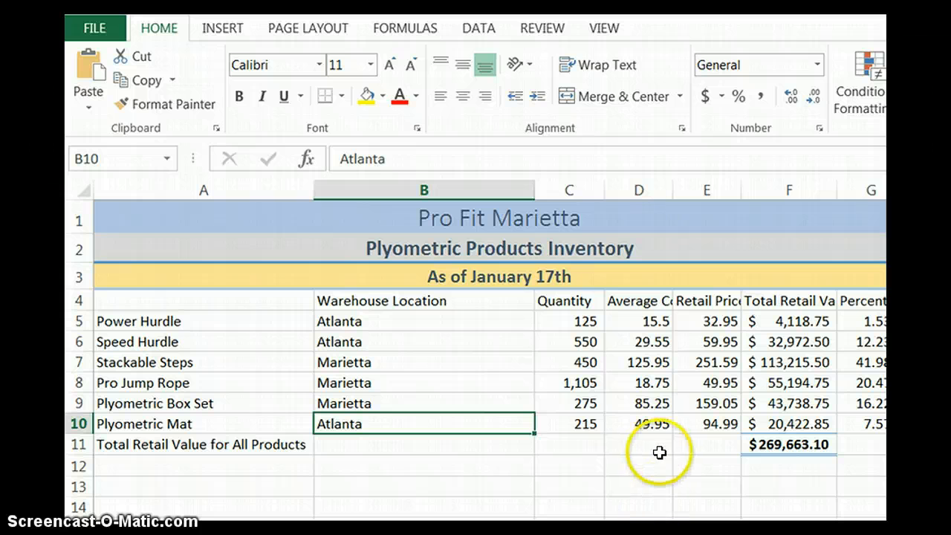
Step: Delete the entire Average Cost column, column D
left_click(715, 300)
left_click(628, 280)
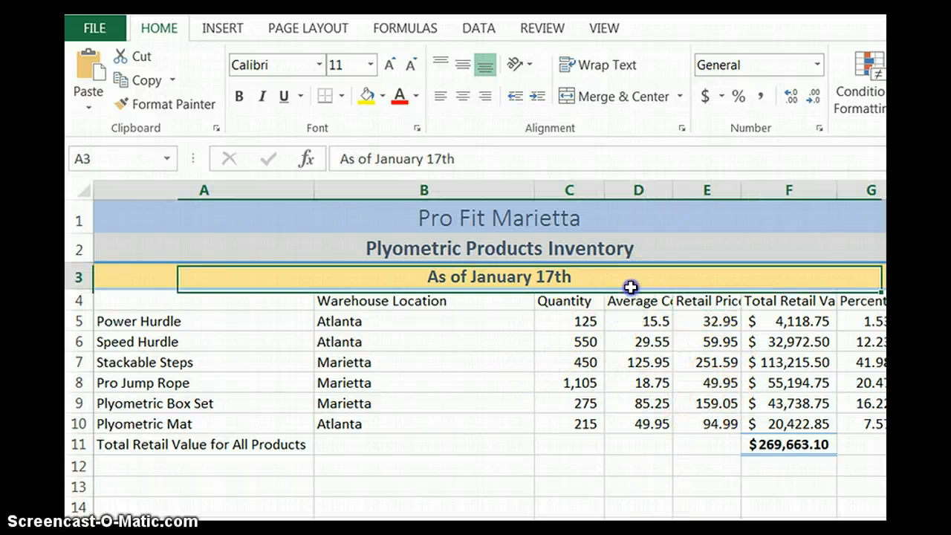
left_click(635, 299)
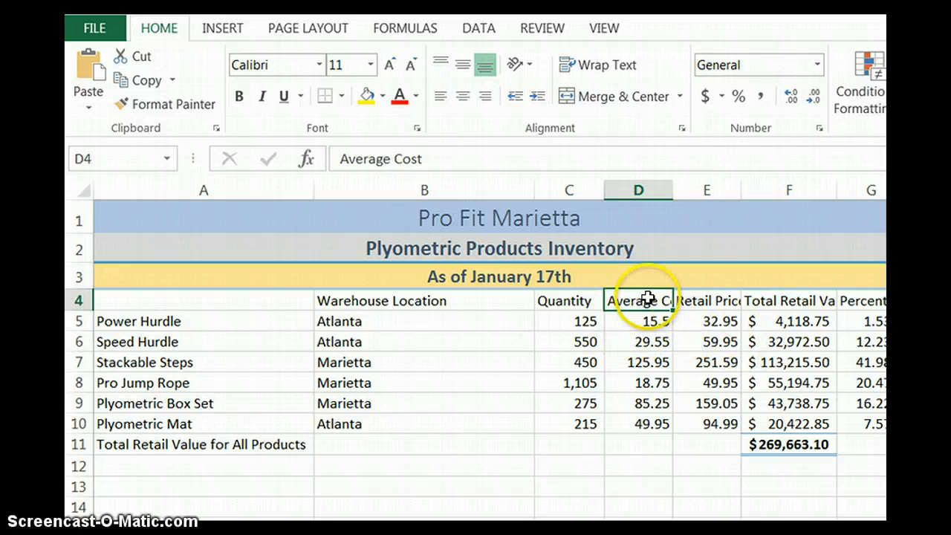
left_click(638, 190)
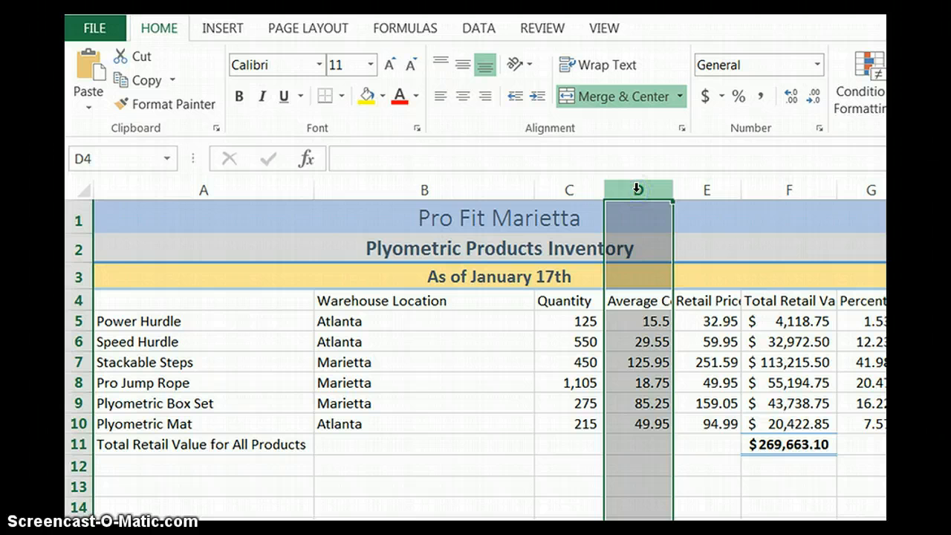
right_click(638, 191)
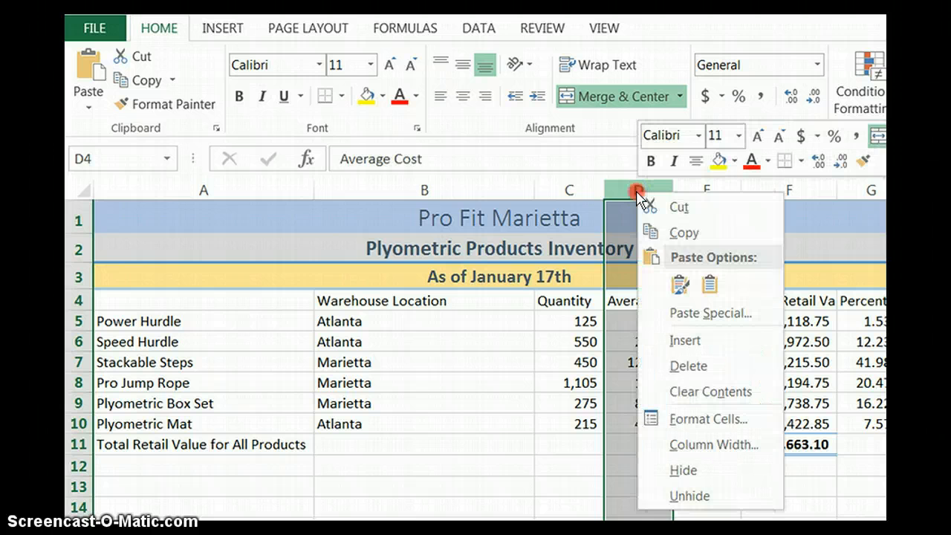
left_click(680, 365)
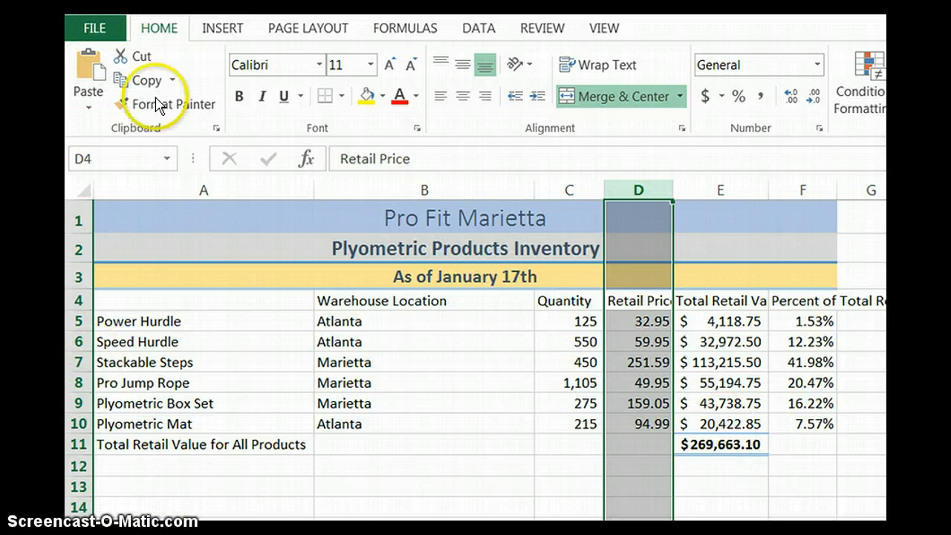
Step: Resize columns B through F together to one equal width, much narrower than the Warehouse Location column
left_click(369, 180, "ctrl")
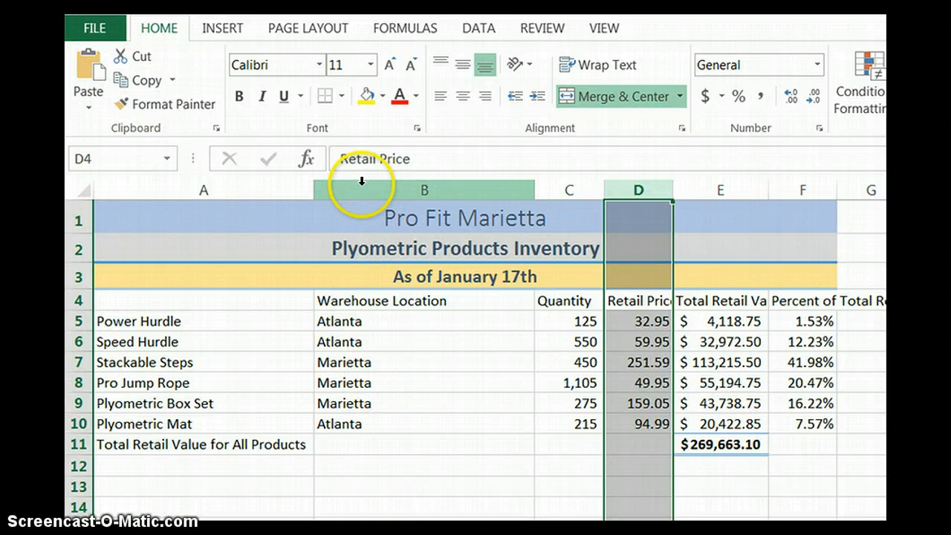
left_click_drag(353, 190, 800, 189)
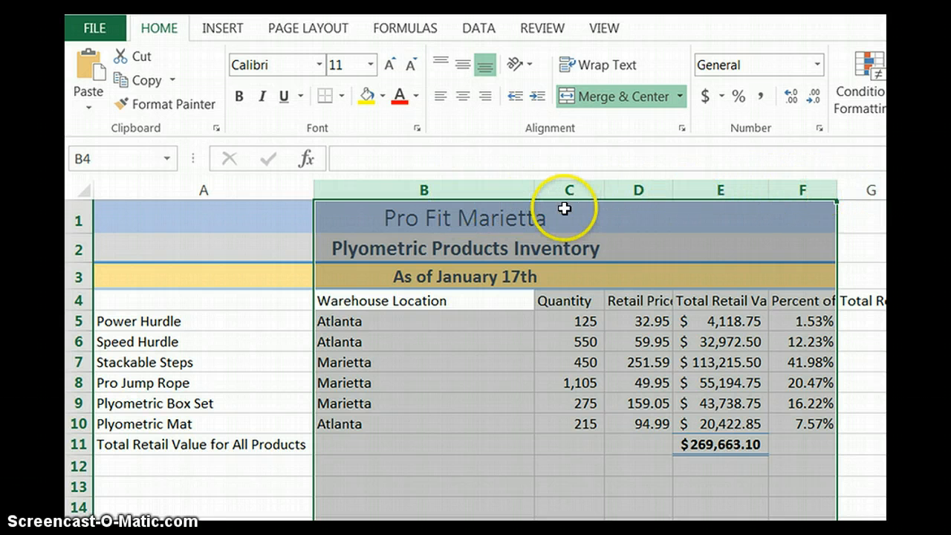
left_click_drag(534, 186, 395, 214)
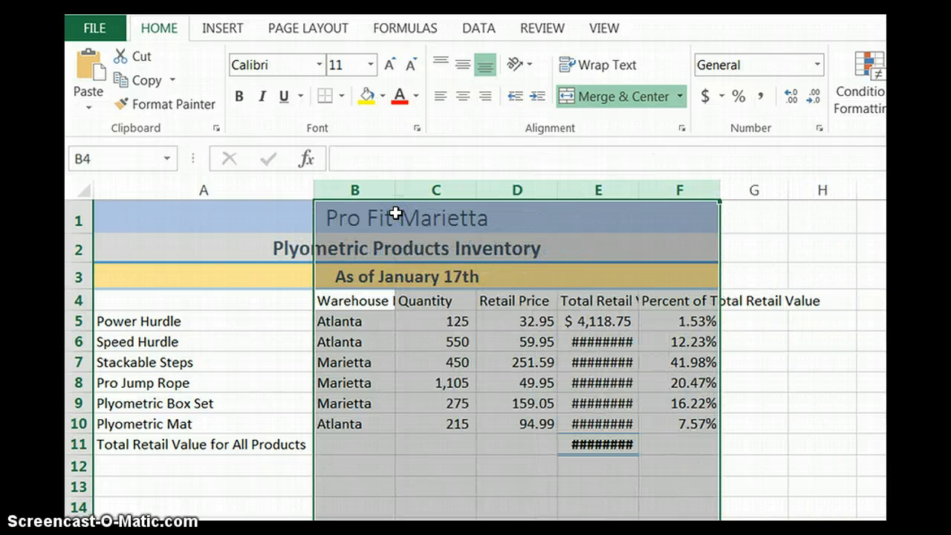
Step: Widen column E just enough to display all Total Retail Value amounts, leaving its heading partly cut off
left_click(622, 382)
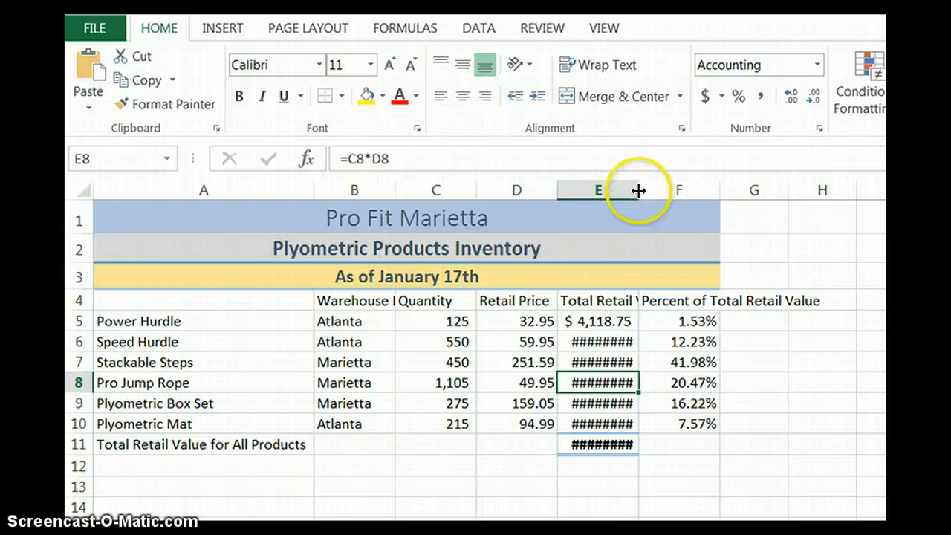
left_click_drag(639, 190, 644, 191)
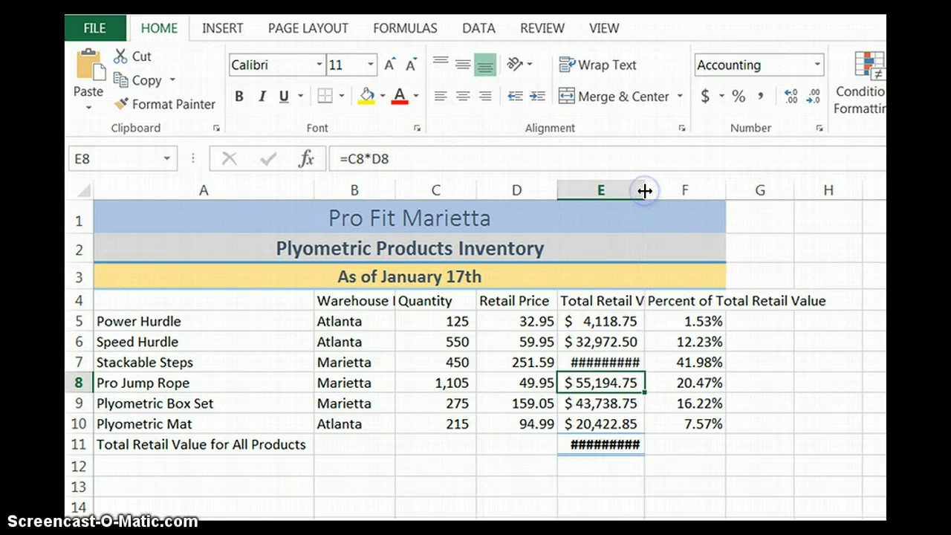
double_click(643, 191)
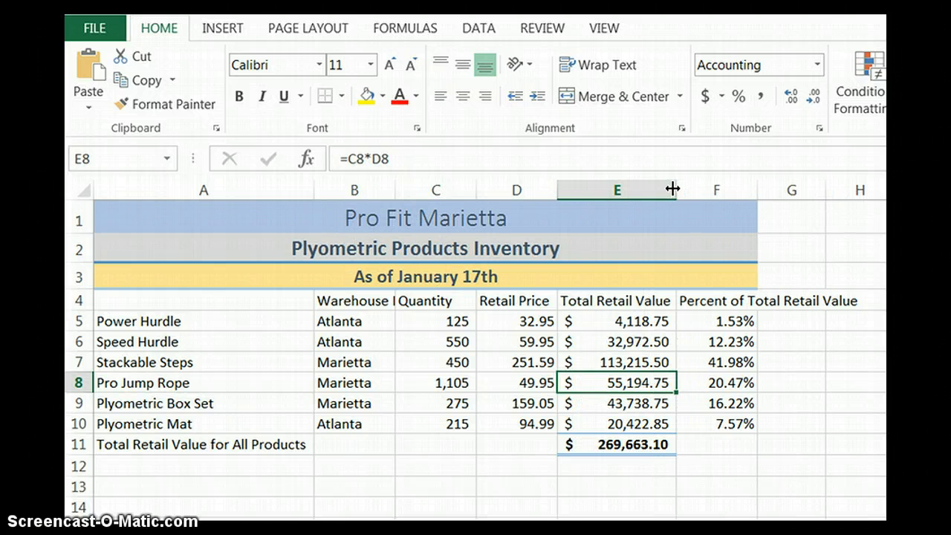
left_click_drag(677, 187, 654, 189)
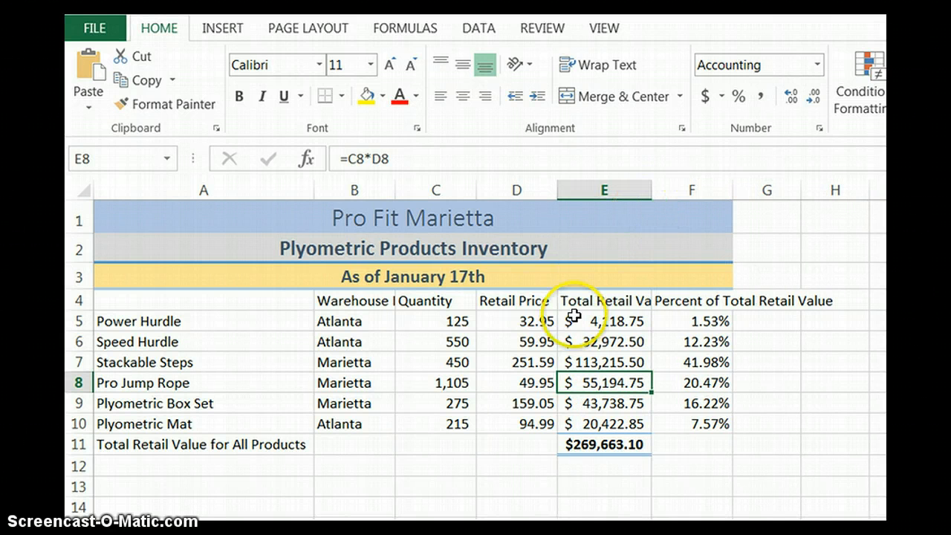
Step: Wrap the text of the column headings in row 4
left_click(76, 300)
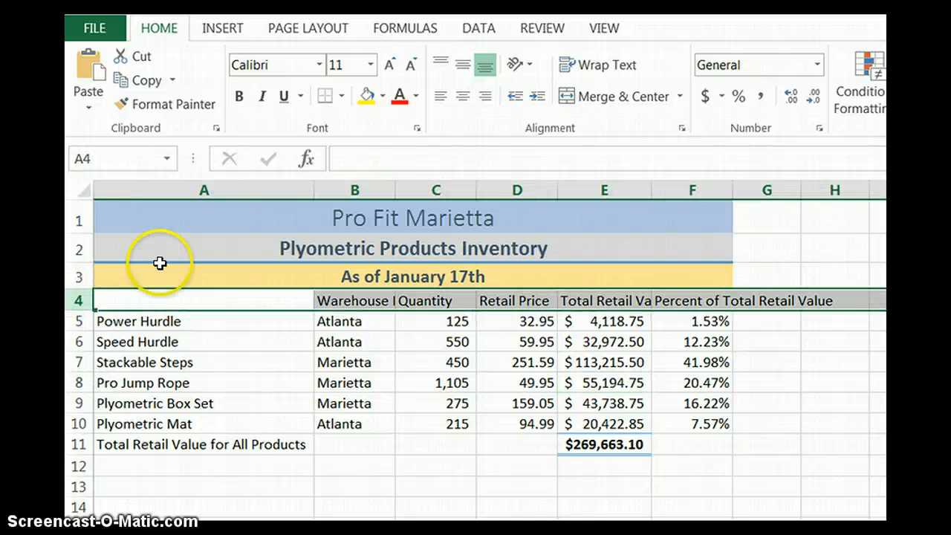
left_click(604, 68)
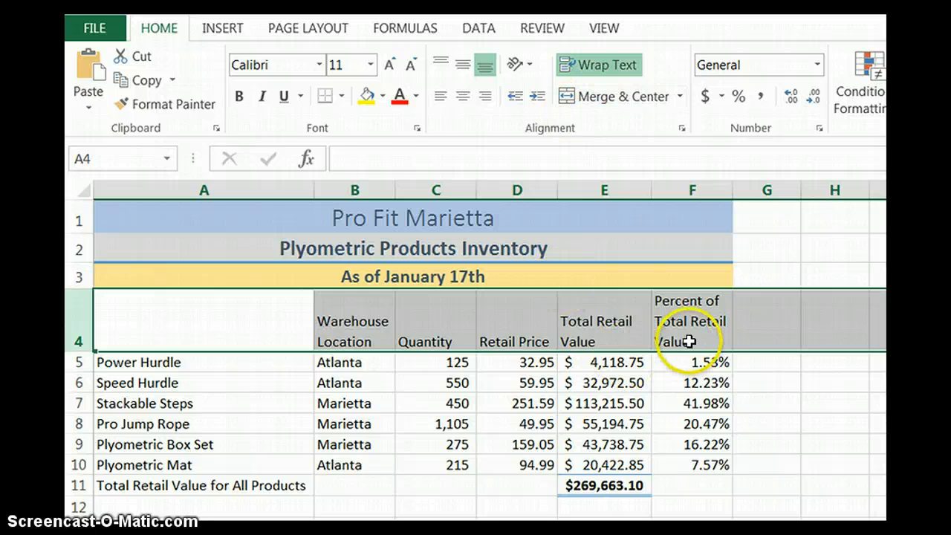
left_click(419, 335)
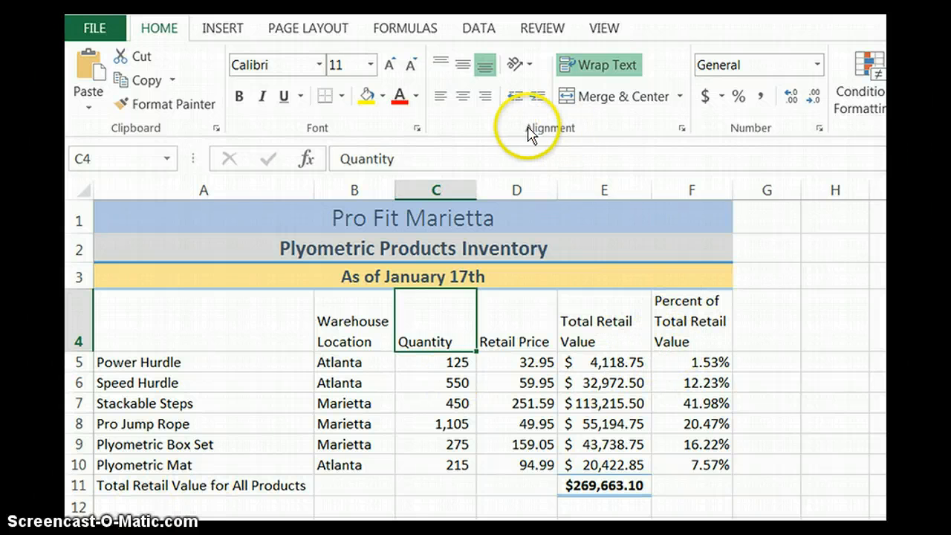
Step: Center the column headings in B4:F4 horizontally and align them to the vertical middle of their cells
left_click(463, 97)
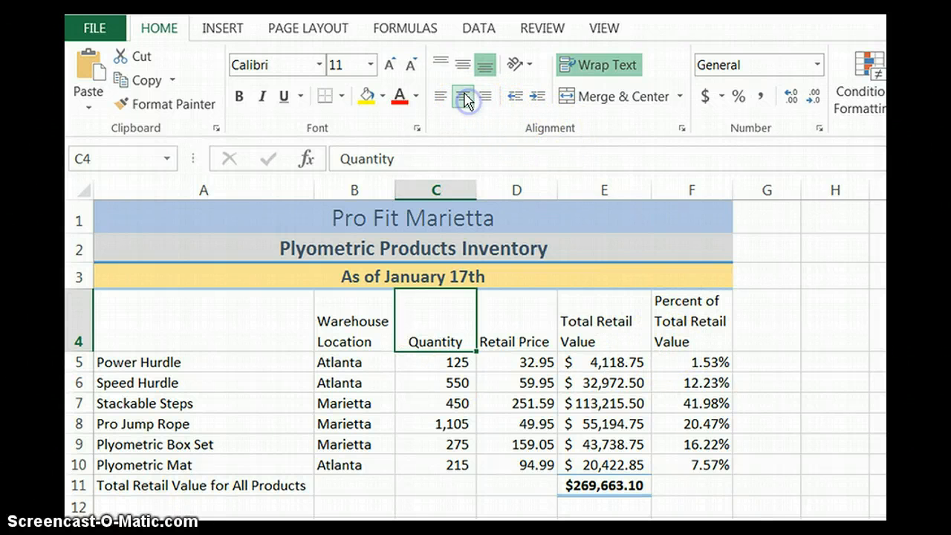
left_click_drag(320, 338, 691, 325)
left_click(464, 97)
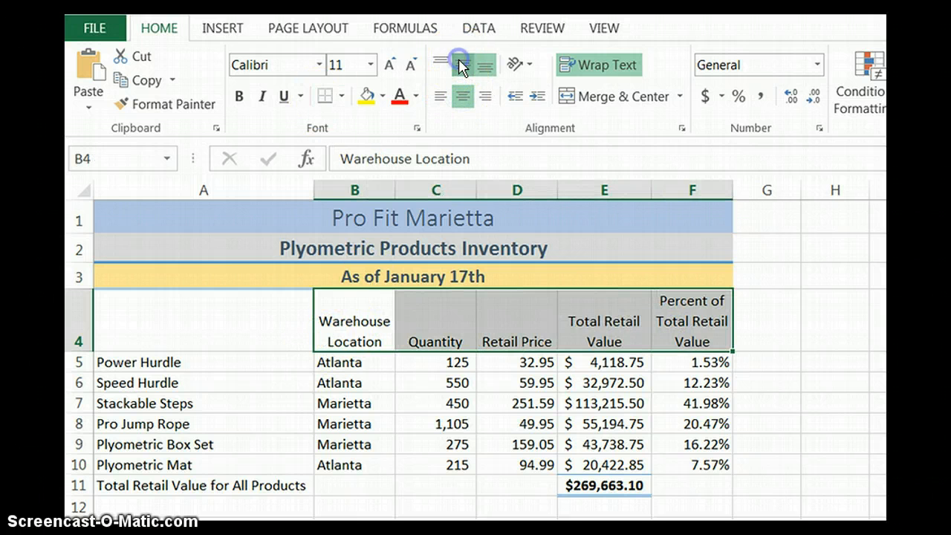
left_click(461, 65)
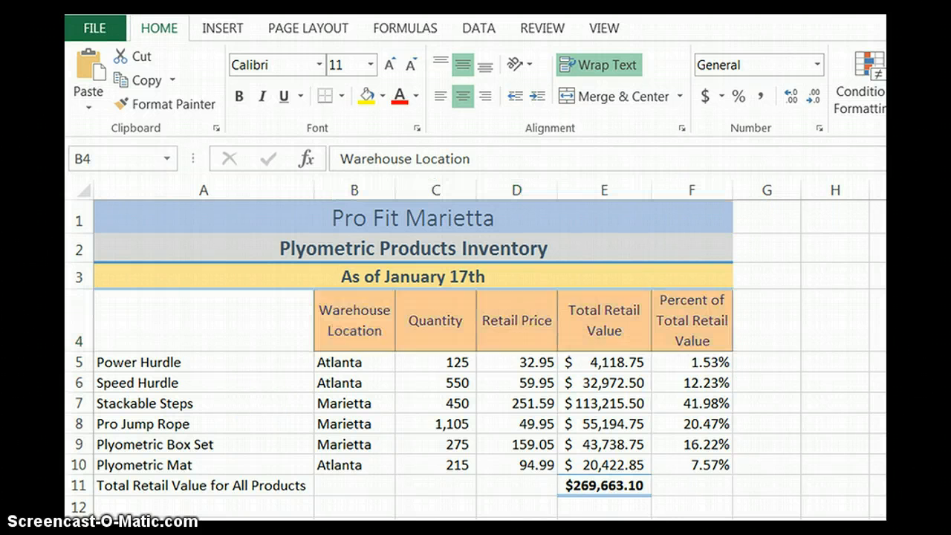
Step: Apply the bold dark-blue heading cell style without a border to column headings B4:F4 and row titles A5:A11
left_click(619, 307)
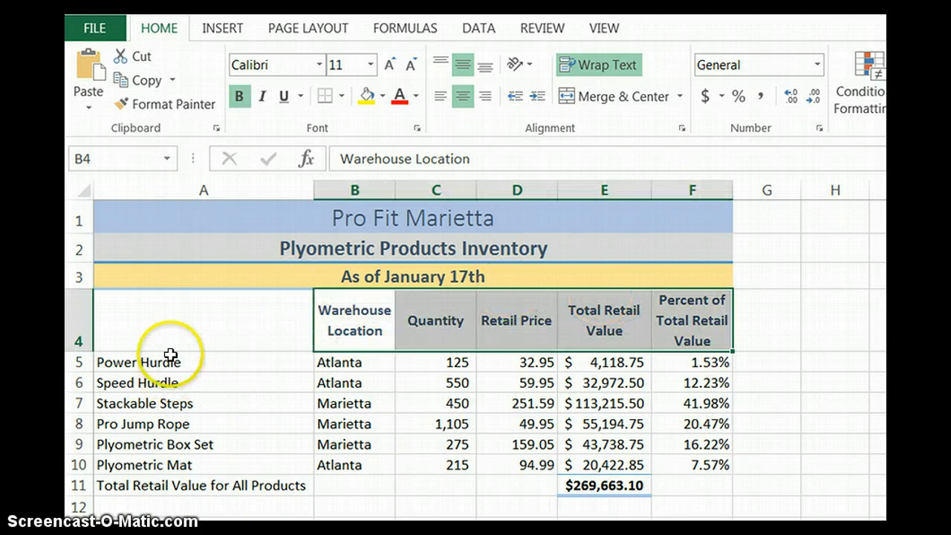
left_click_drag(170, 362, 185, 485)
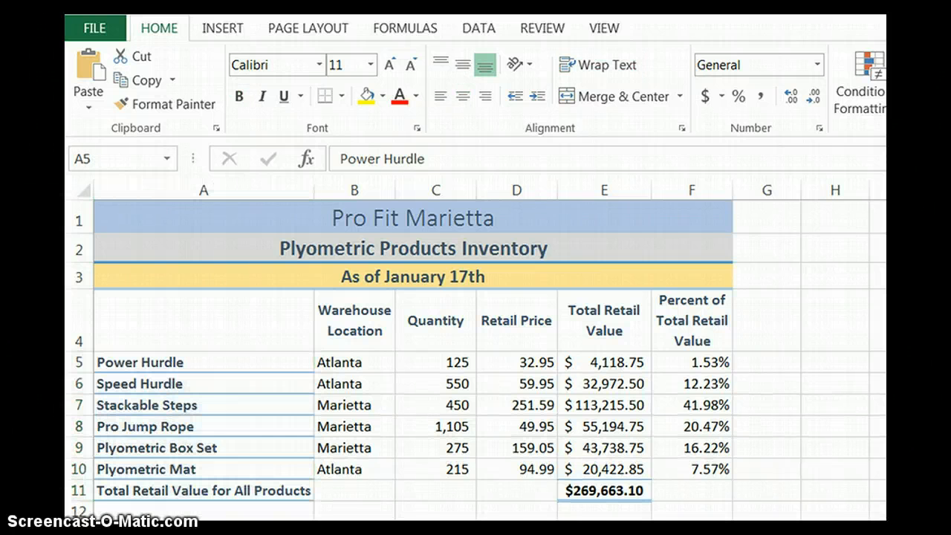
key("ctrl+b")
left_click(355, 402)
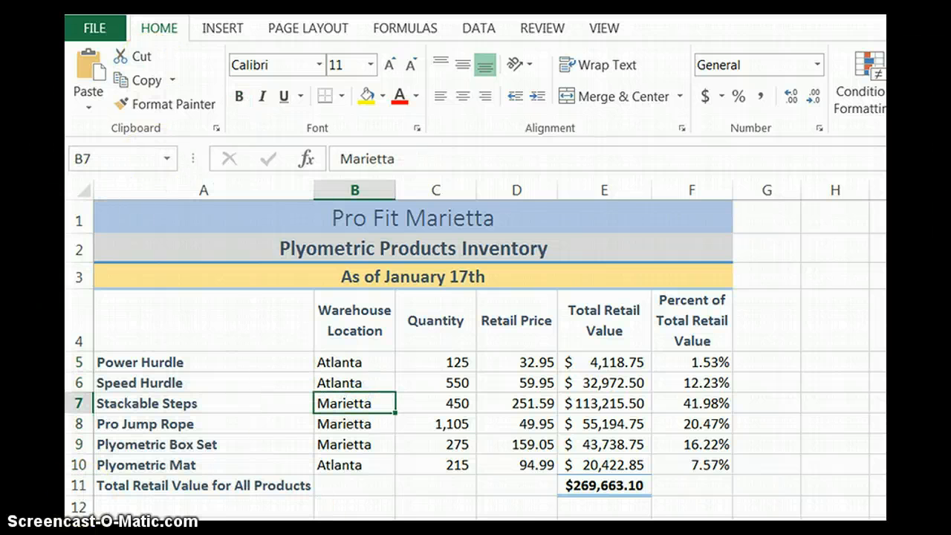
Step: Center the warehouse locations in B5:B10 and give these cells the lightest gold theme fill
left_click_drag(347, 361, 360, 466)
right_click(357, 444)
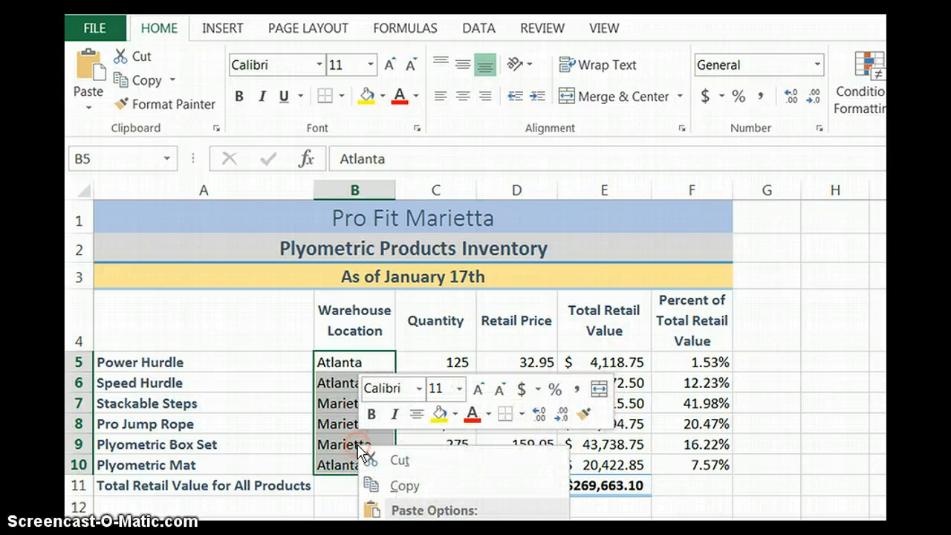
left_click(416, 417)
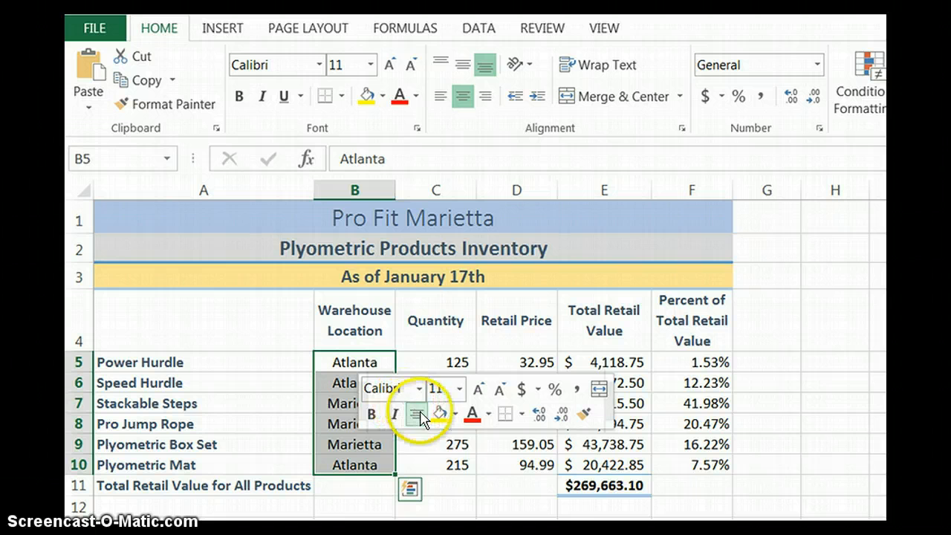
left_click(455, 414)
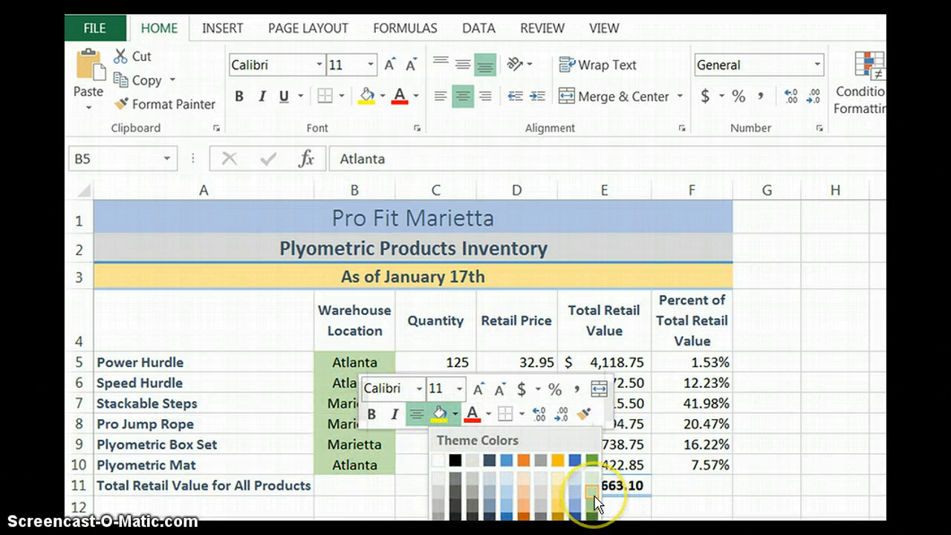
left_click(554, 483)
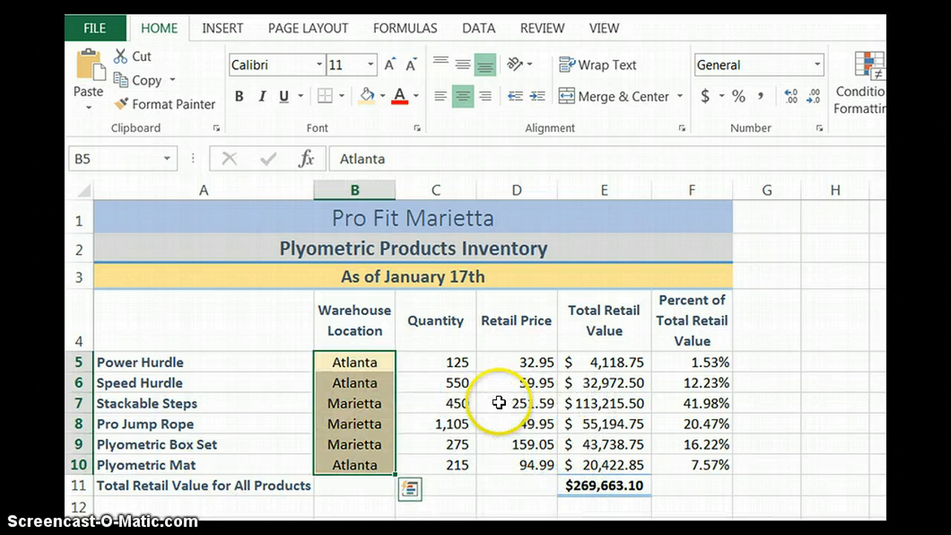
left_click(498, 402)
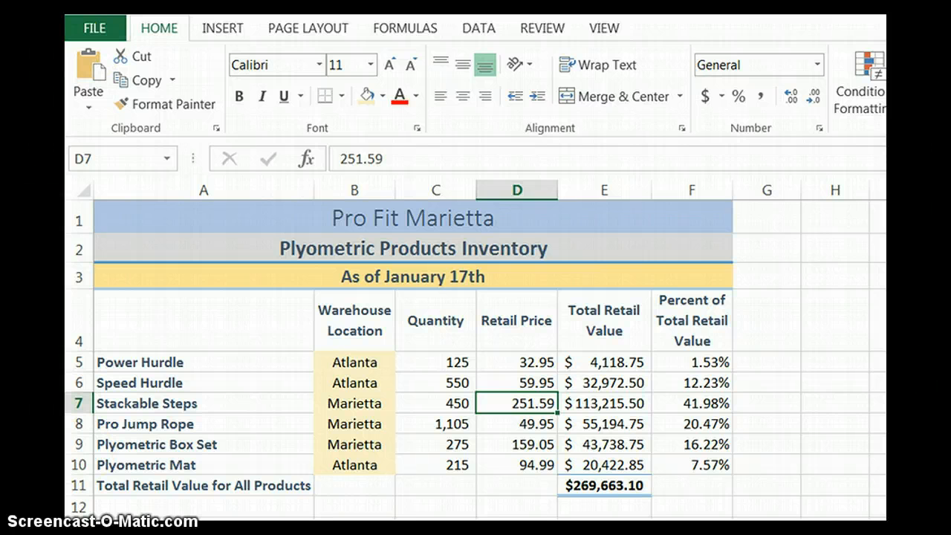
Step: Change the workbook's theme colors to Blue
left_click(304, 29)
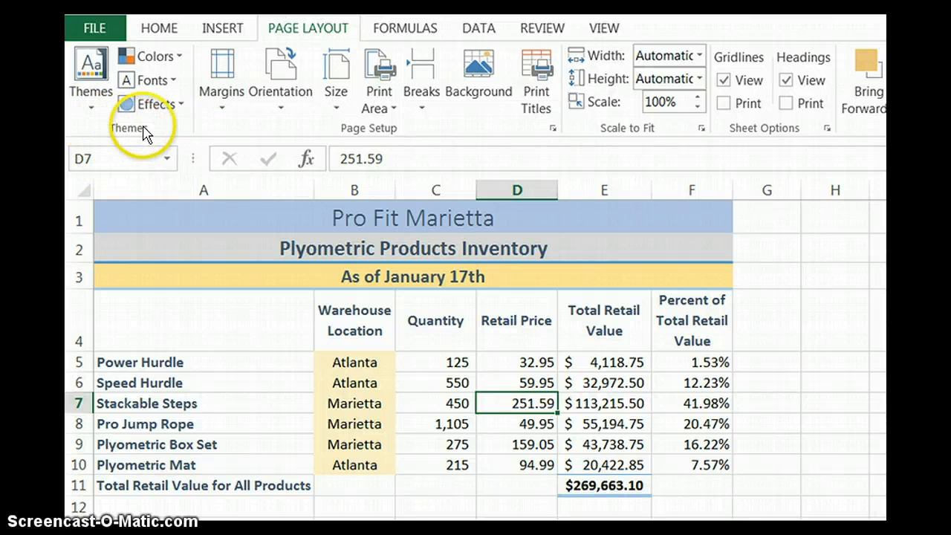
left_click(174, 58)
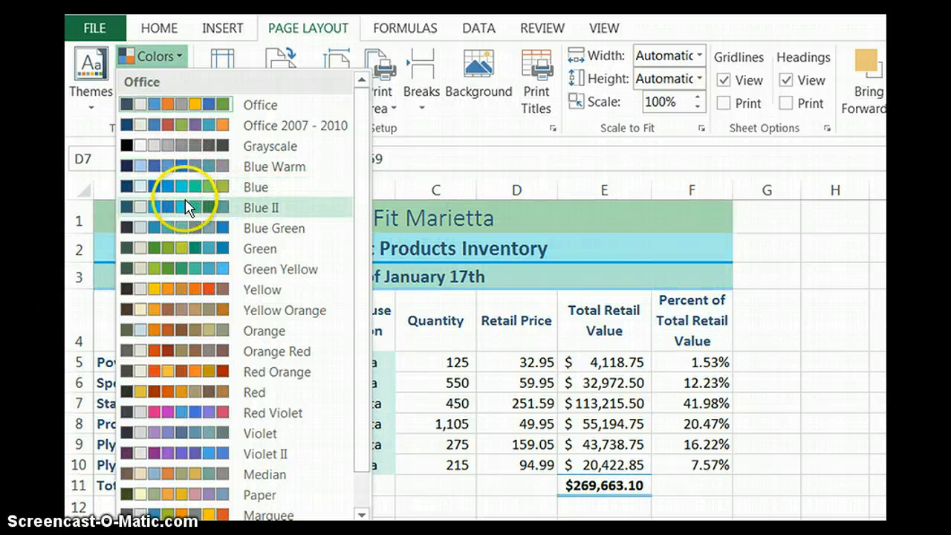
key("Escape")
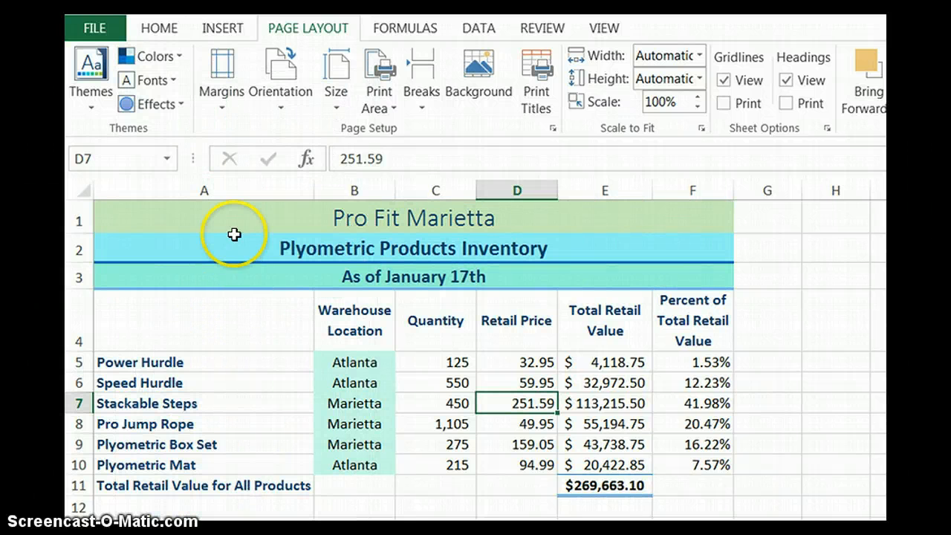
Step: Center the worksheet horizontally on the printed page through the custom margin settings
left_click(228, 93)
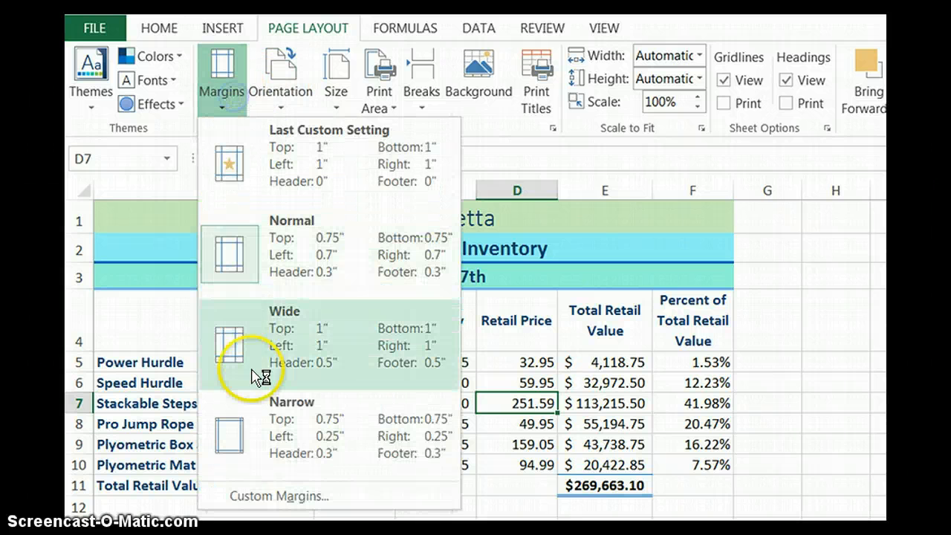
left_click(280, 494)
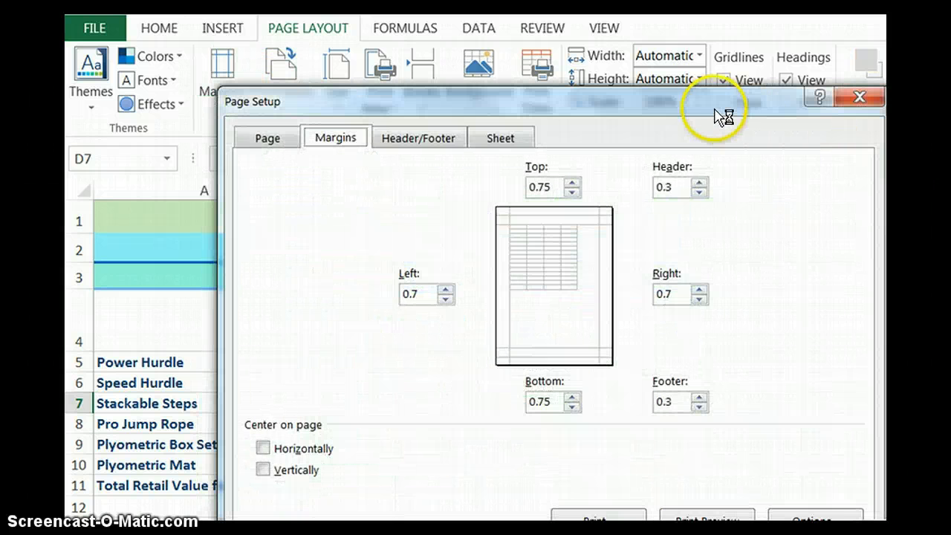
left_click_drag(715, 111, 633, 32)
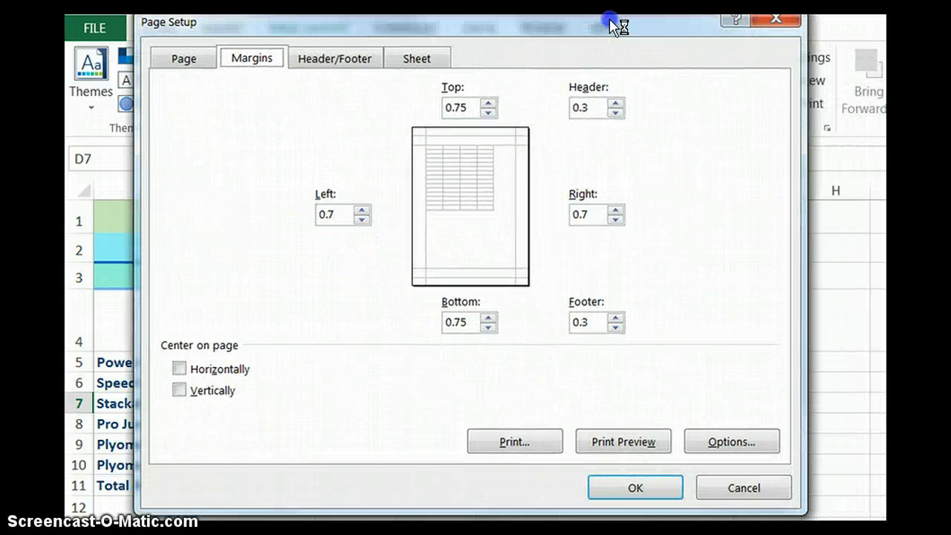
left_click(180, 369)
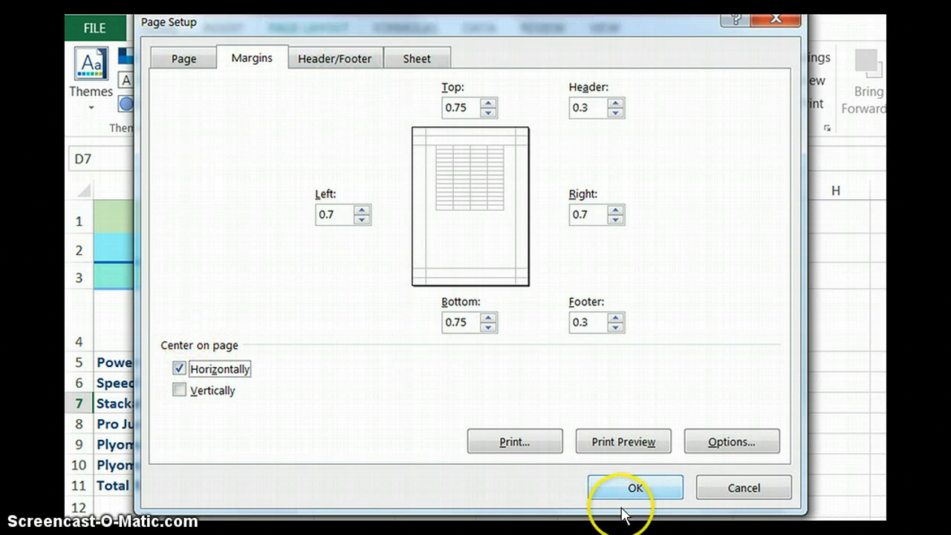
left_click(636, 487)
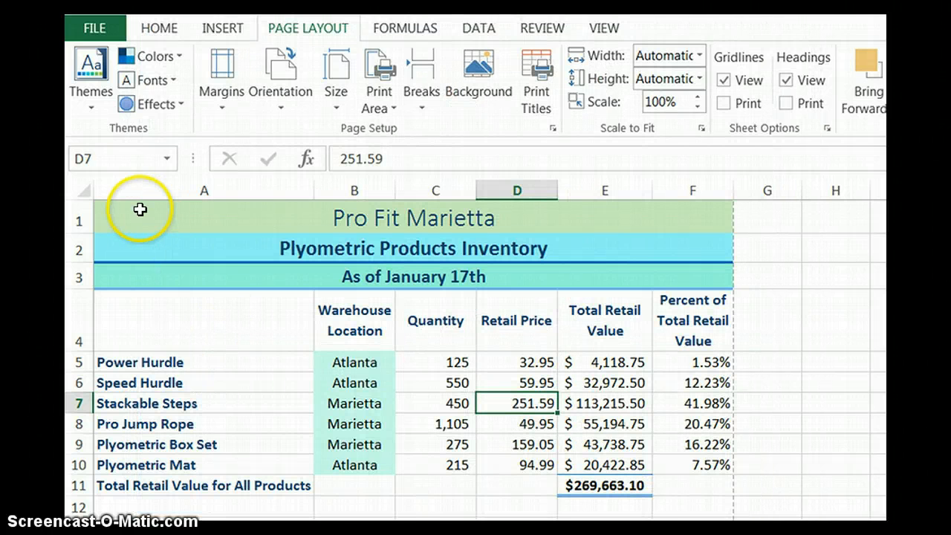
Step: Insert the file name field in the left section of the page footer and finish editing the footer
left_click(214, 31)
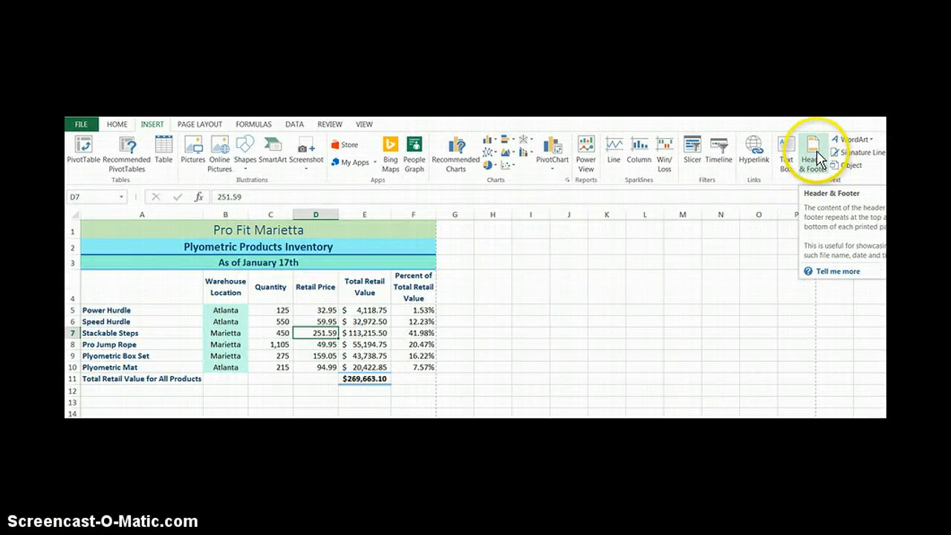
left_click(817, 158)
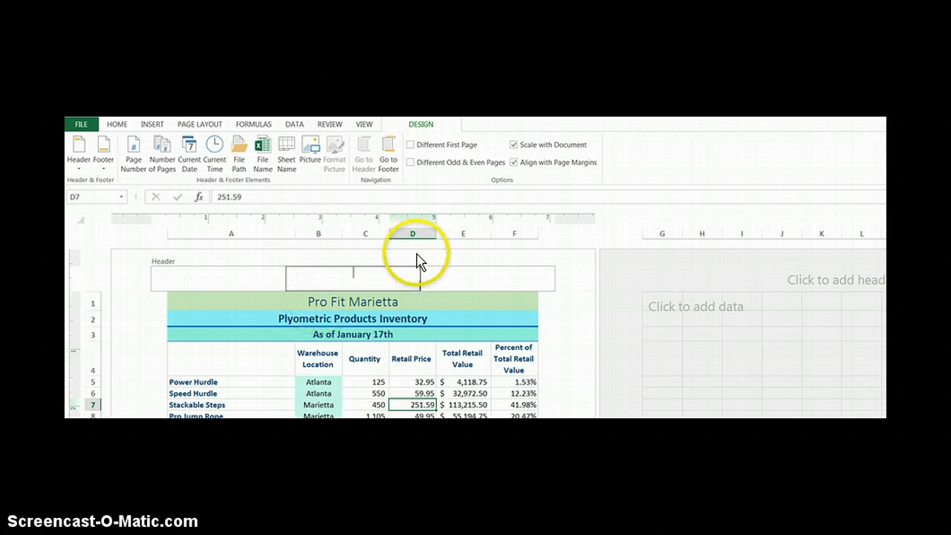
left_click(388, 160)
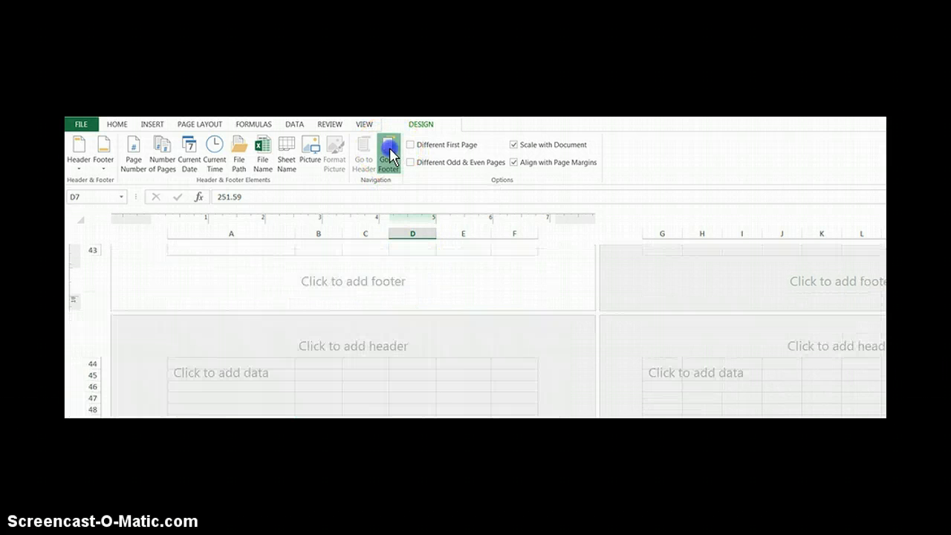
left_click(215, 277)
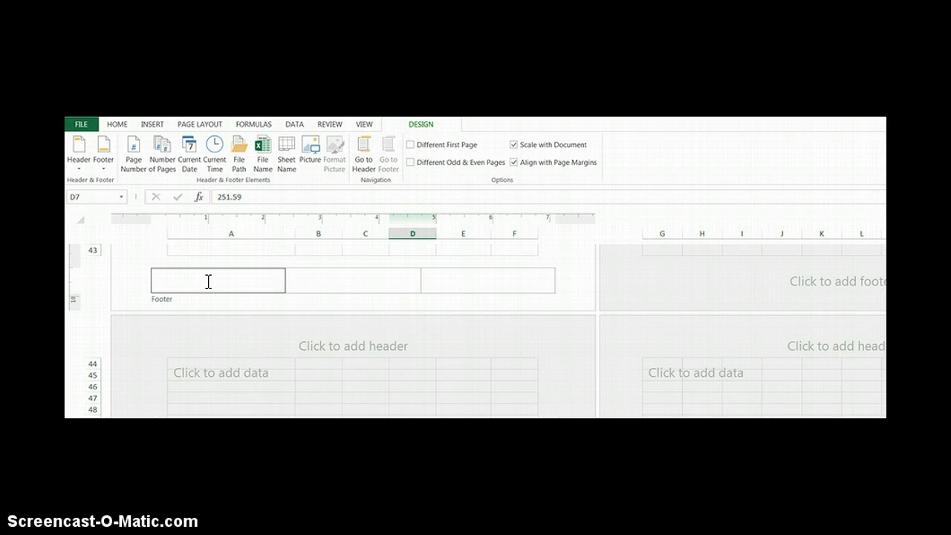
left_click(263, 165)
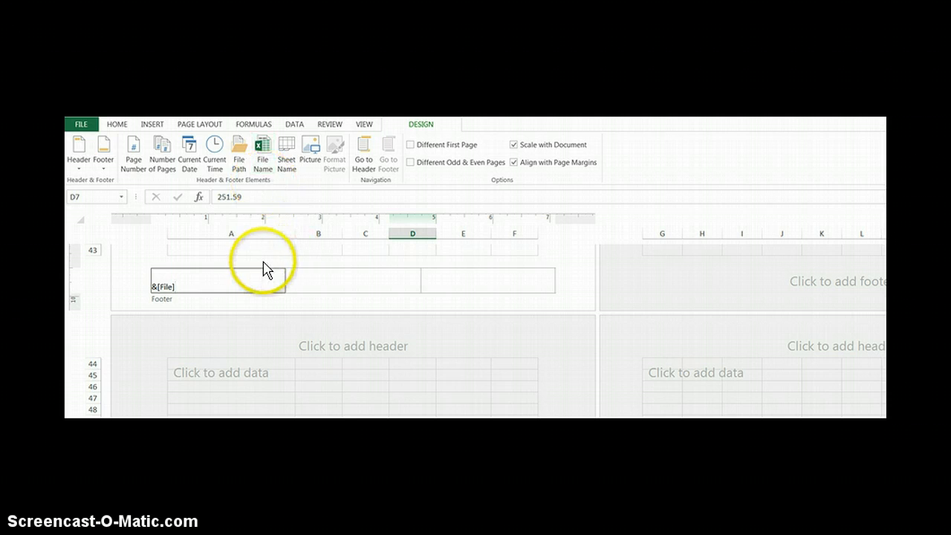
left_click(310, 250)
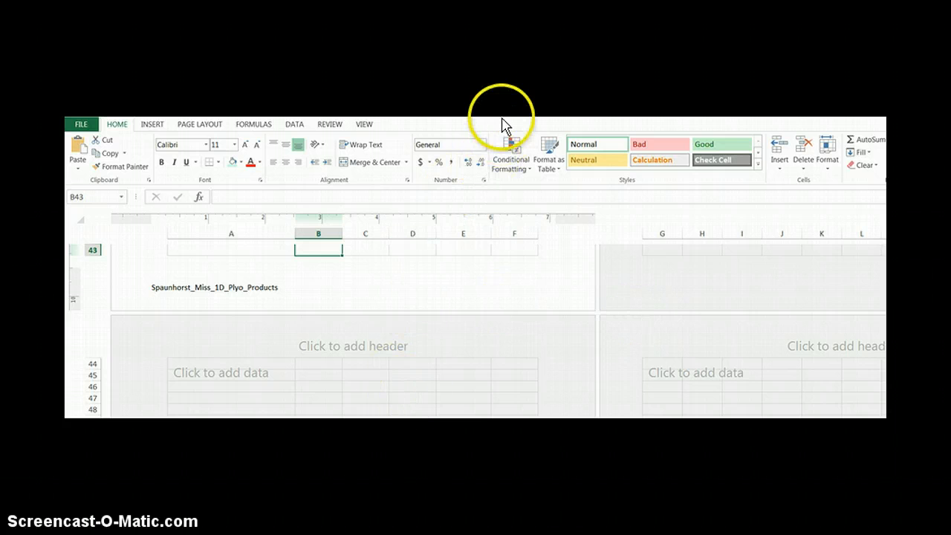
Step: Return the worksheet to Normal view and go back up to the inventory data
left_click_drag(503, 117, 592, 297)
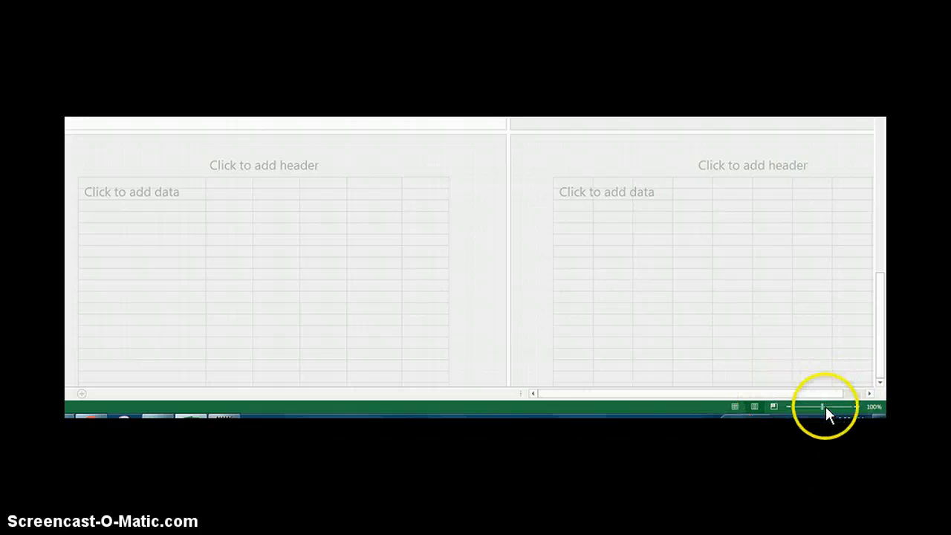
left_click(734, 407)
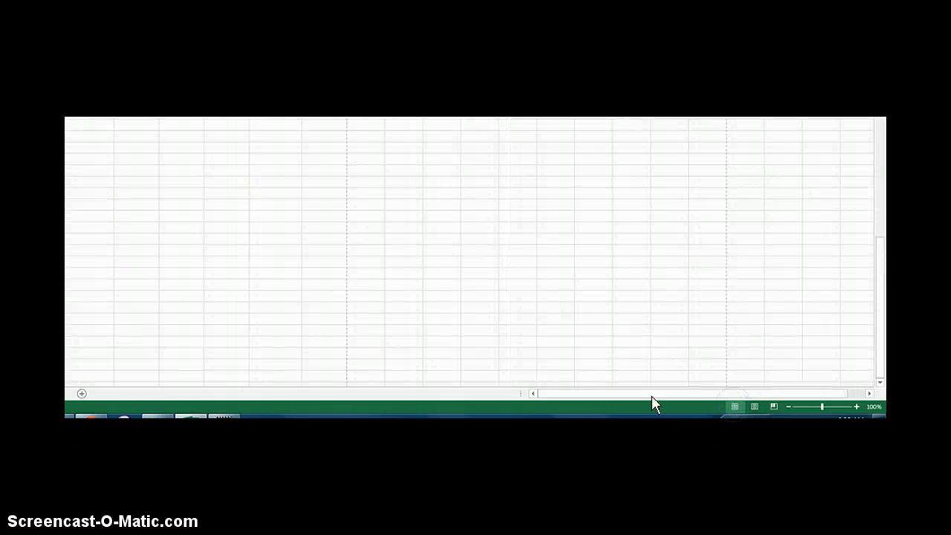
scroll(498, 261, "up", 5)
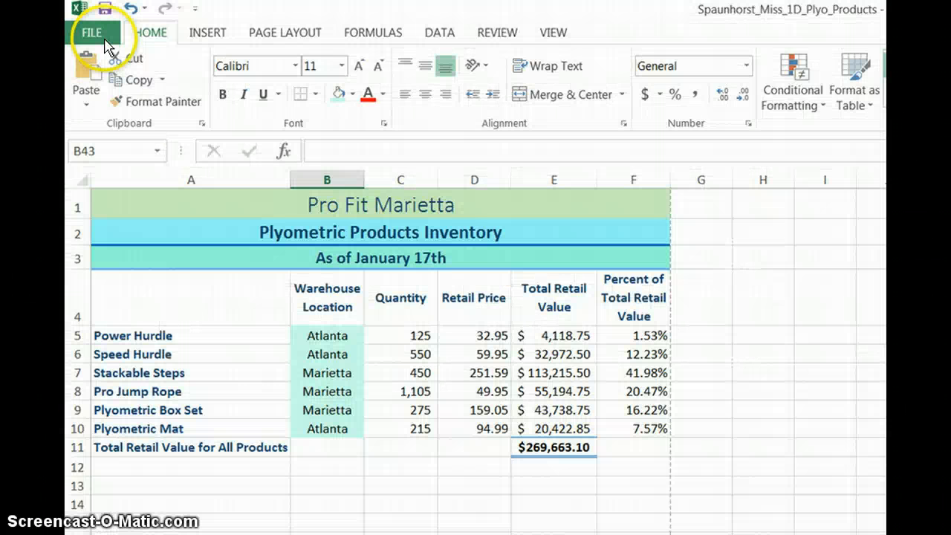
Step: Check the inventory sheet in the print preview and return to the worksheet without printing
left_click(97, 32)
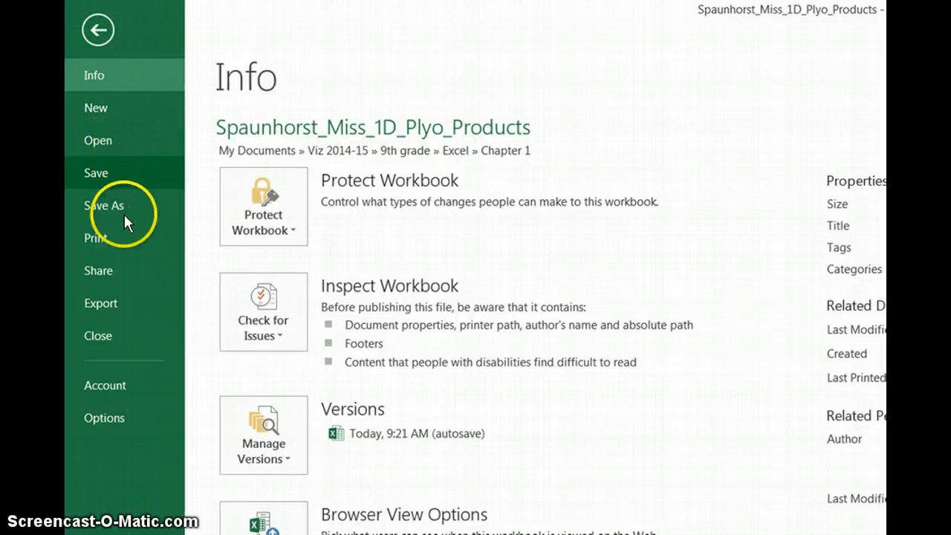
left_click(123, 237)
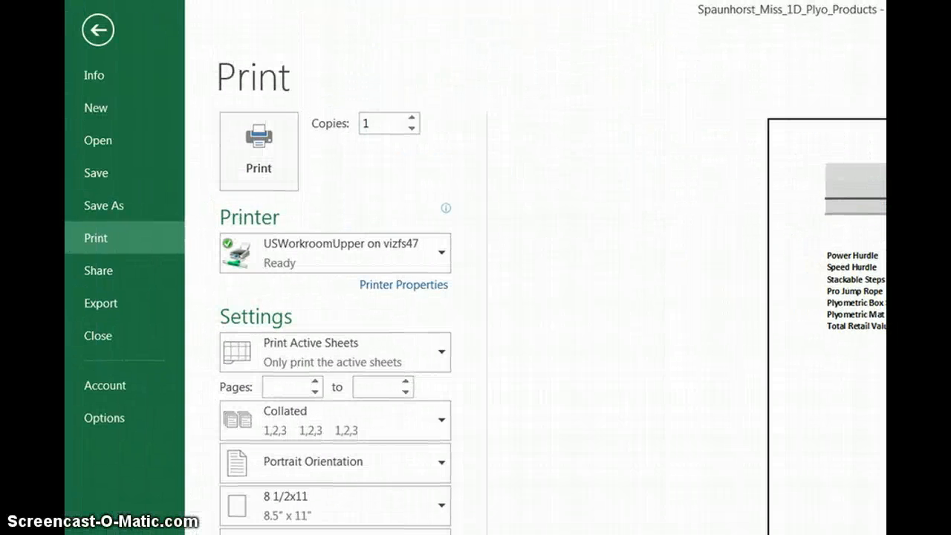
left_click(97, 31)
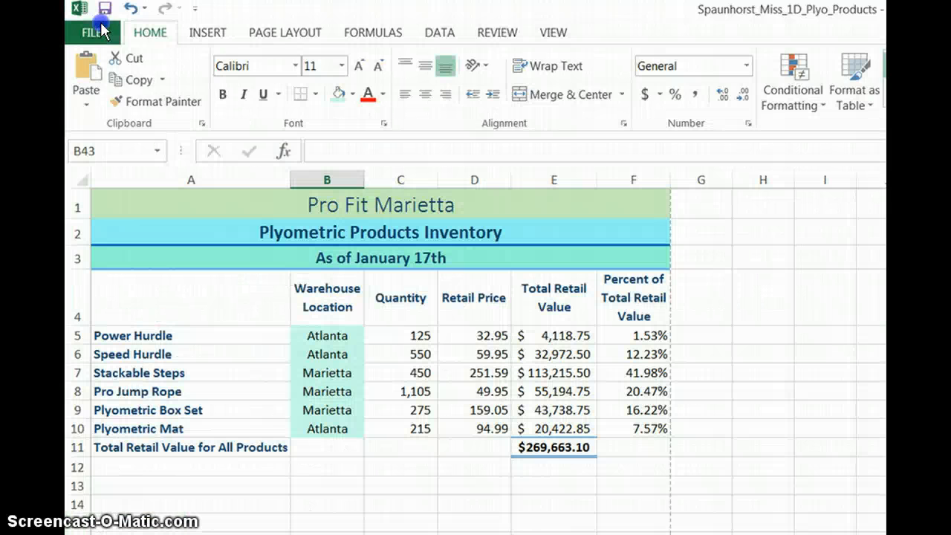
Step: Set the worksheet's page orientation to Landscape
left_click(307, 37)
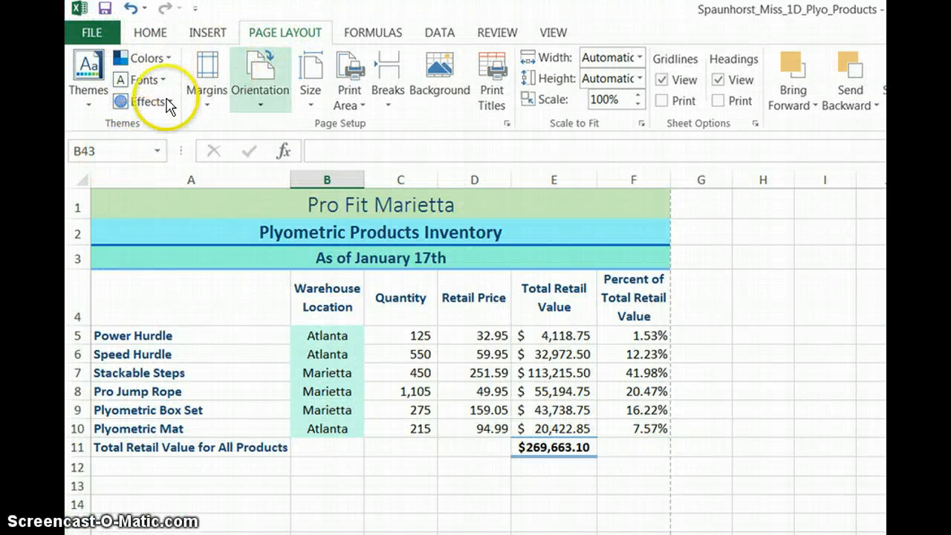
left_click(261, 95)
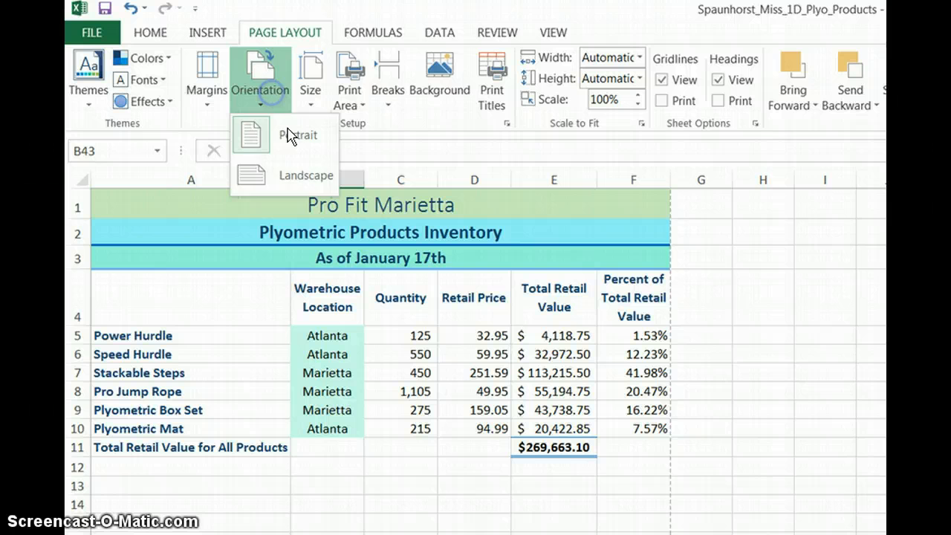
left_click(307, 178)
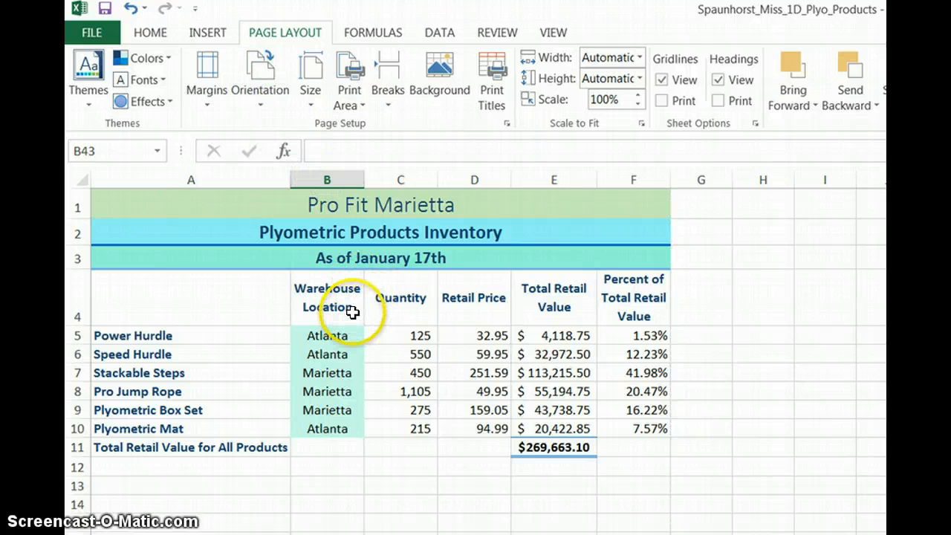